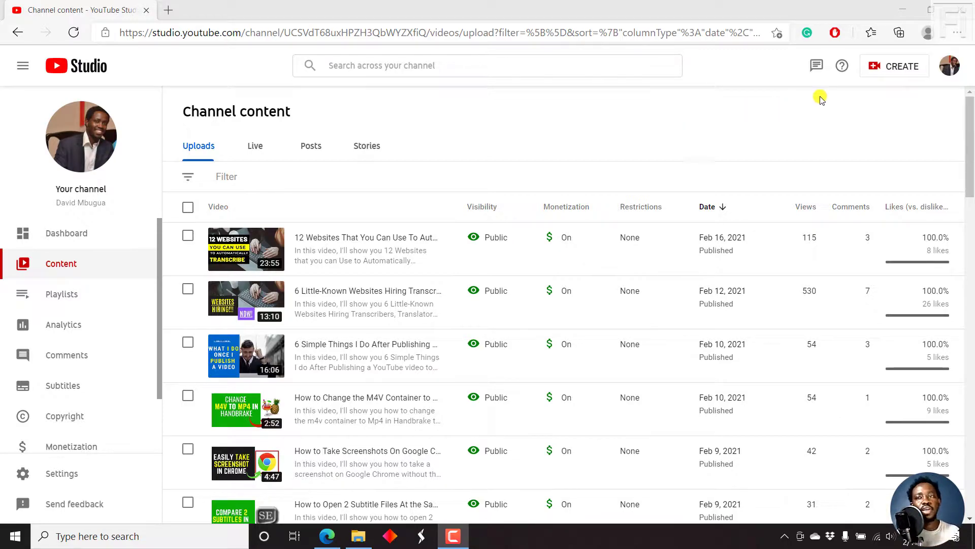
# Step: Upload the Transcript to Subtitle MP4 by dragging it from File Explorer onto the Upload videos drop zone
pyautogui.click(887, 76)
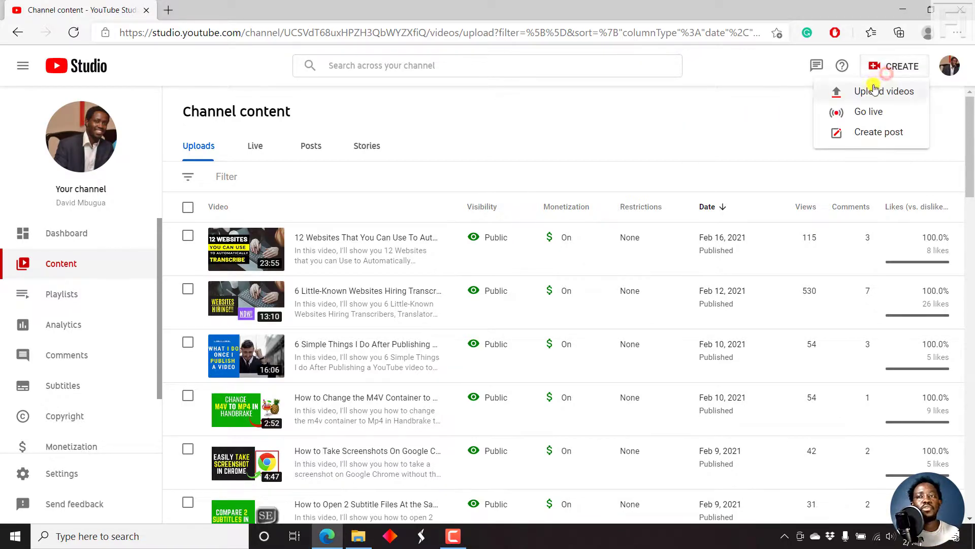
pyautogui.click(871, 90)
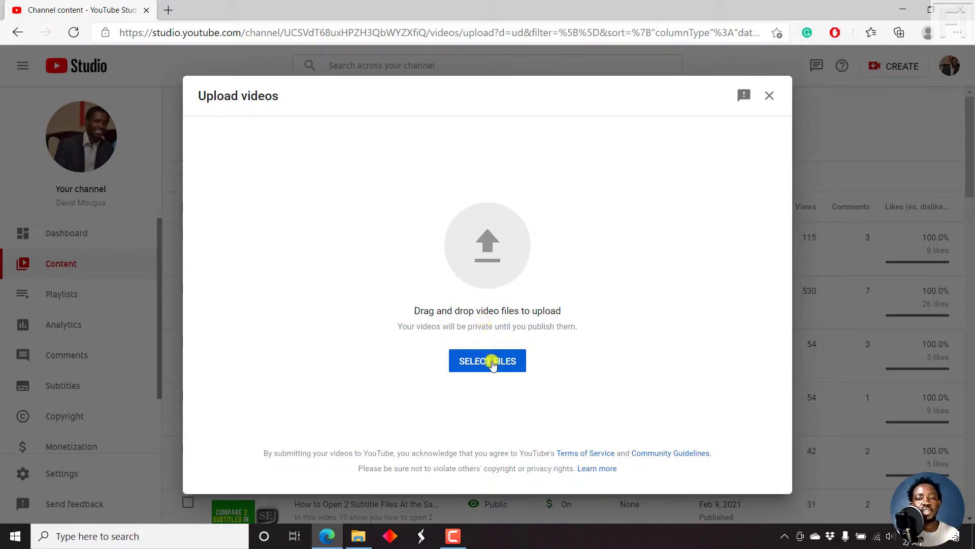
pyautogui.click(359, 536)
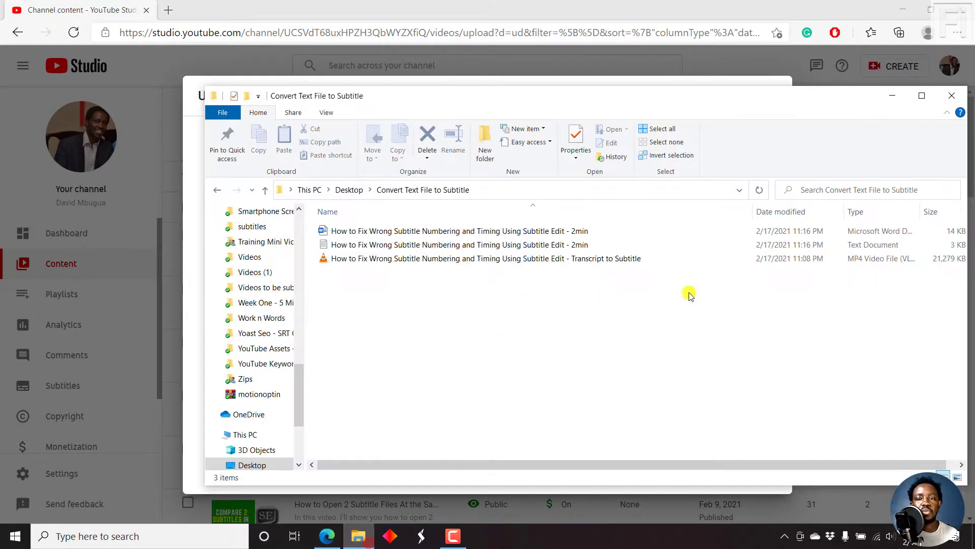
pyautogui.moveTo(495, 98); pyautogui.dragTo(762, 105)
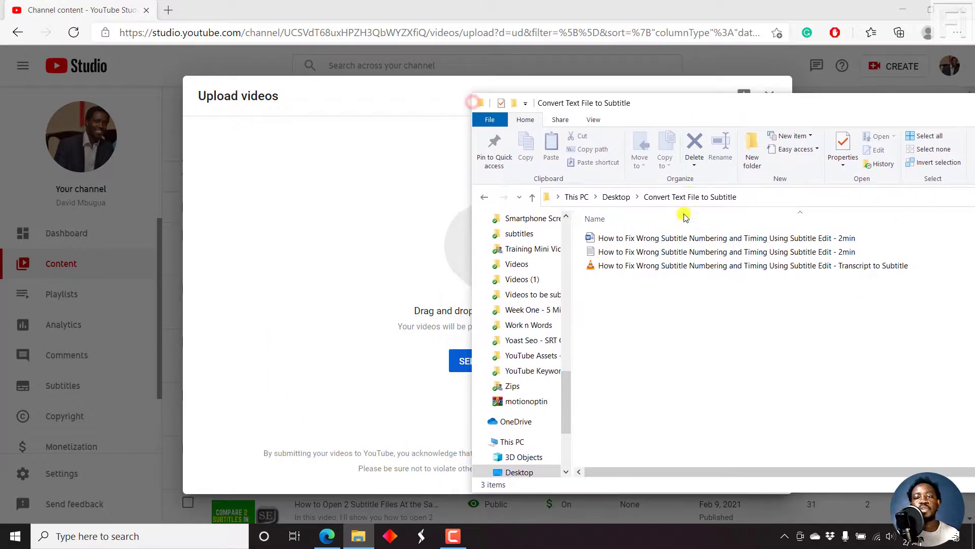
pyautogui.click(659, 264)
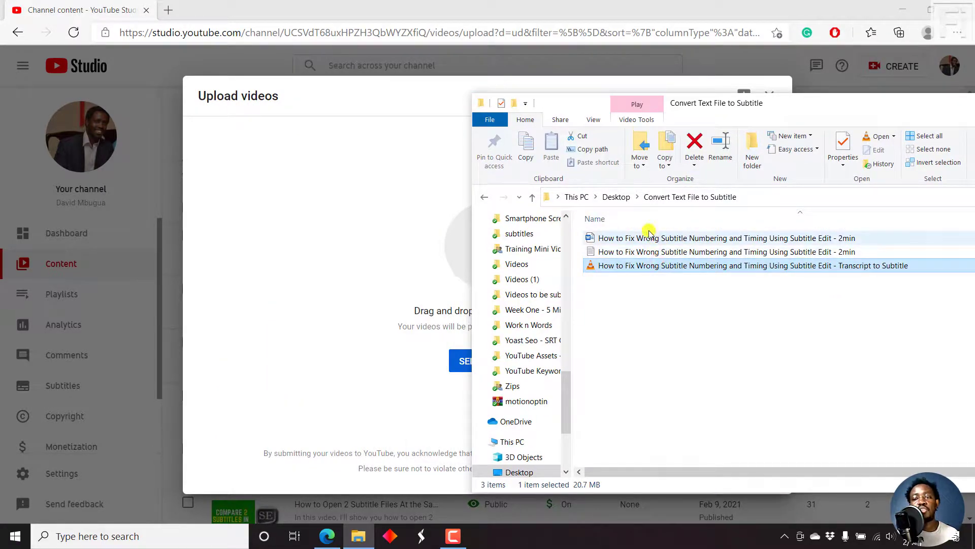
pyautogui.moveTo(636, 262); pyautogui.dragTo(446, 286)
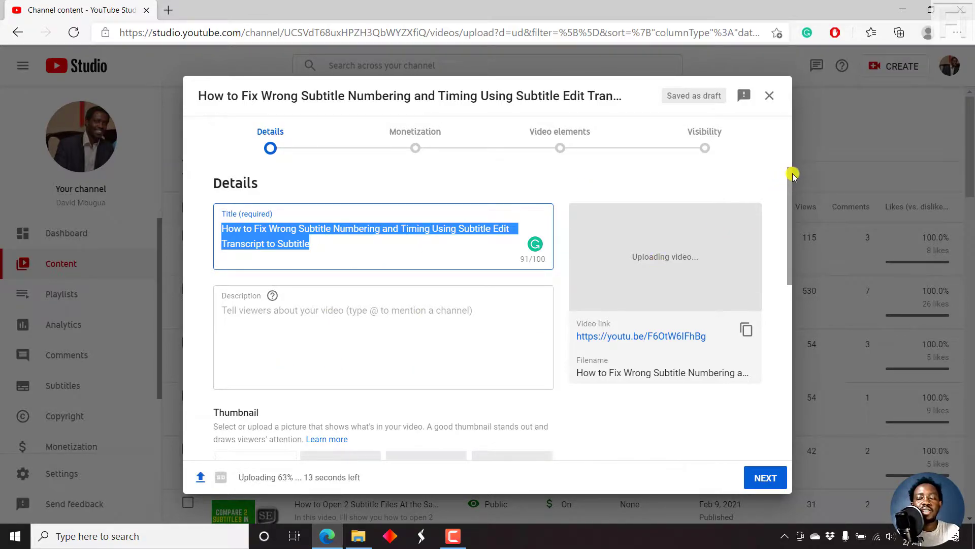
# Step: Once the upload finishes processing, set the video's visibility to Private
pyautogui.moveTo(789, 178); pyautogui.dragTo(773, 392)
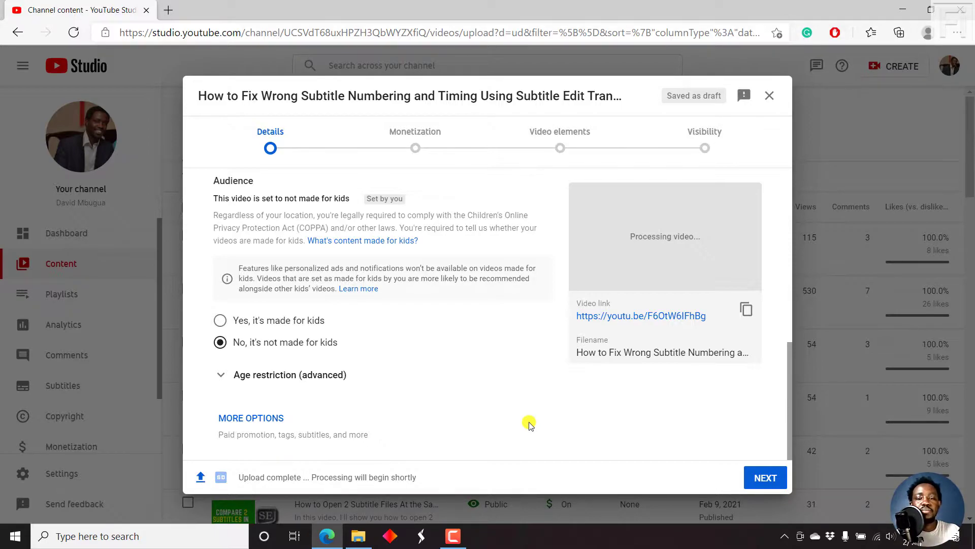
pyautogui.click(705, 147)
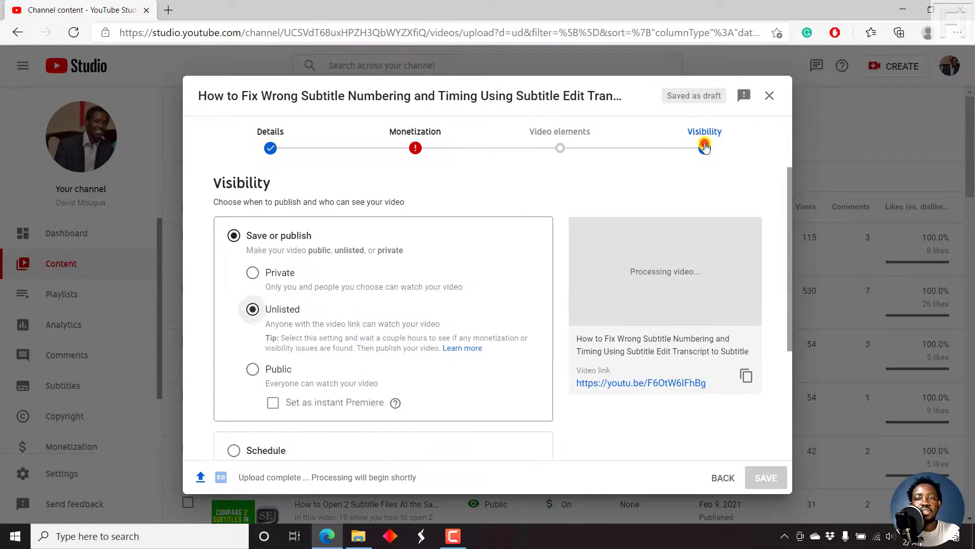
pyautogui.click(253, 275)
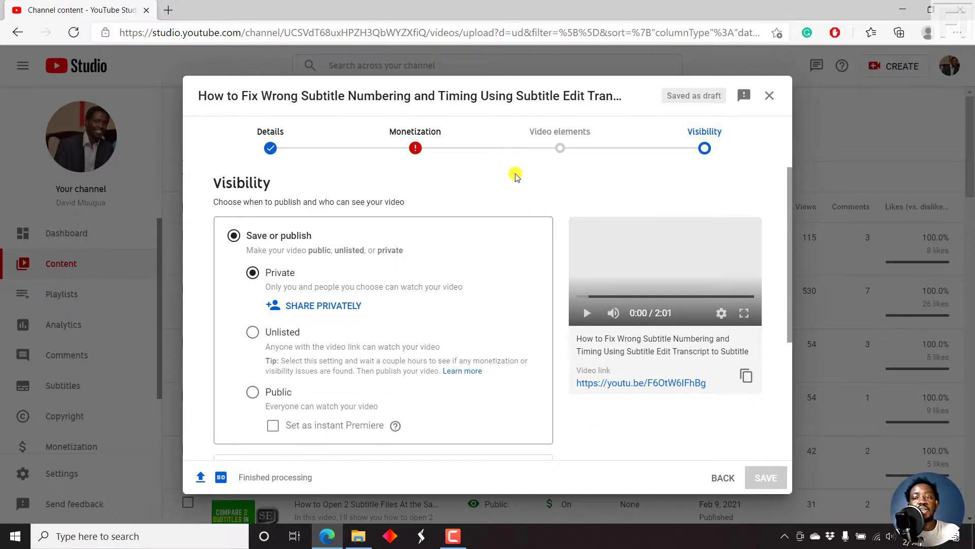
# Step: Set monetization to Off and confirm, then return to Details and scroll down to MORE OPTIONS
pyautogui.click(416, 137)
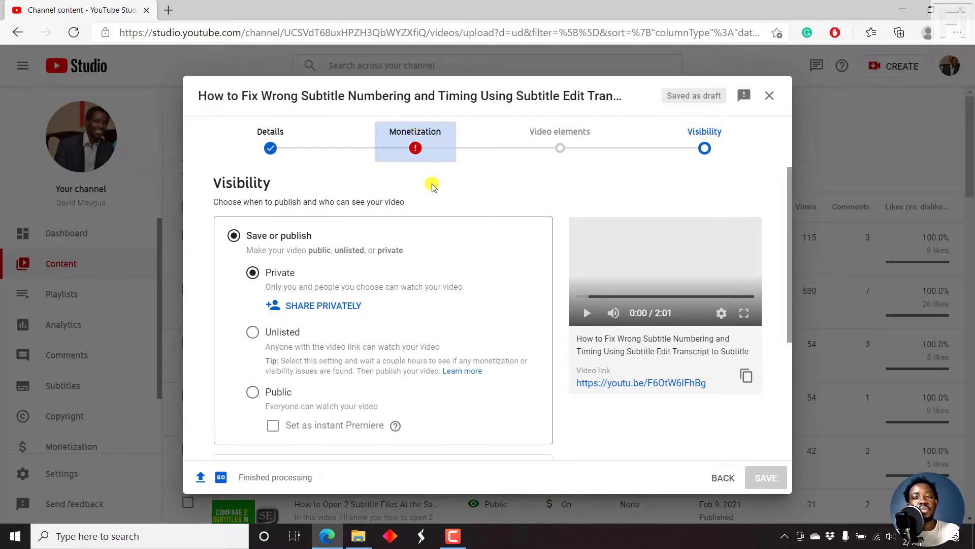
pyautogui.click(414, 136)
pyautogui.click(366, 252)
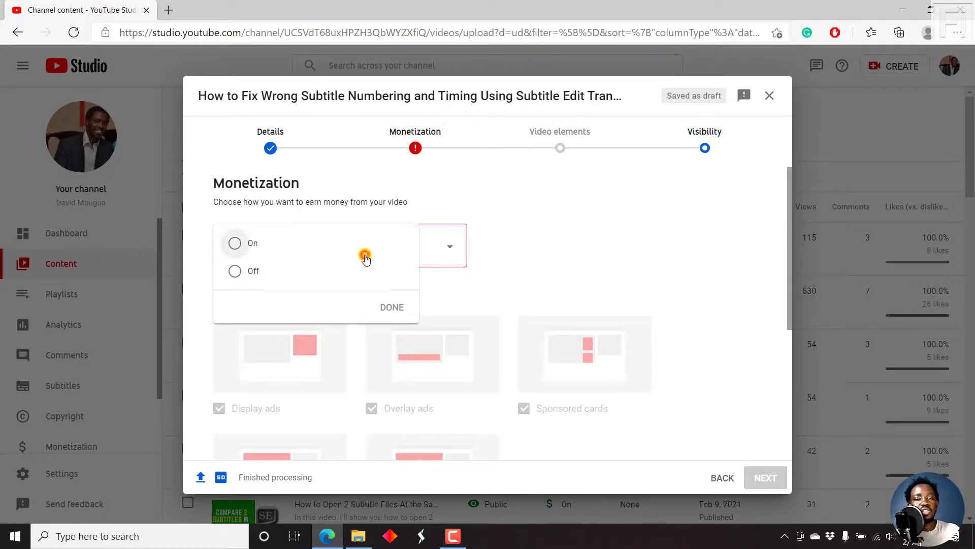
pyautogui.click(238, 271)
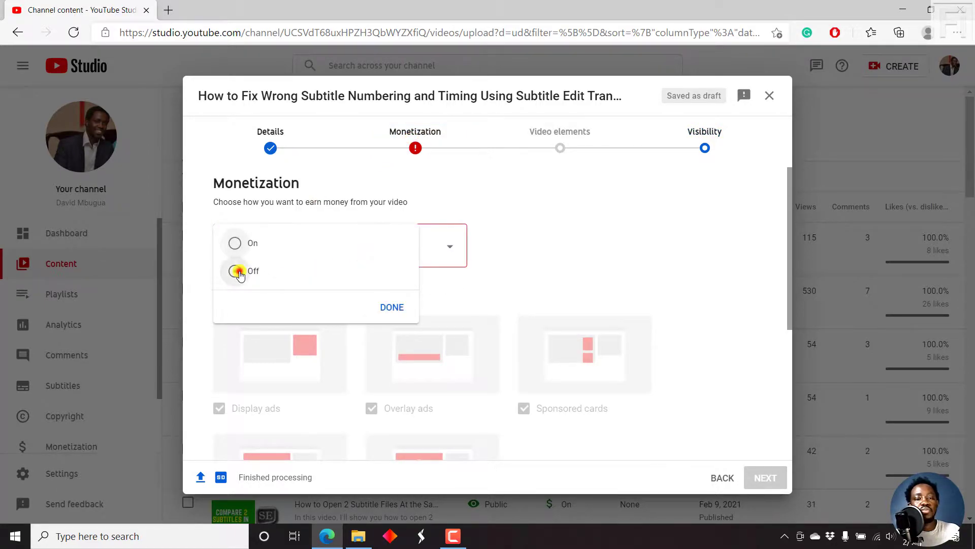
pyautogui.click(398, 309)
pyautogui.click(687, 143)
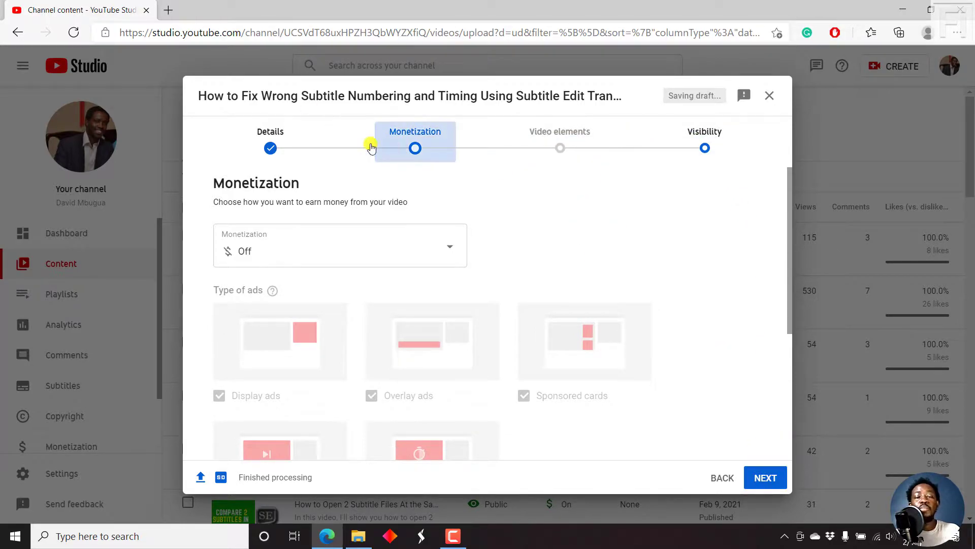
pyautogui.click(286, 130)
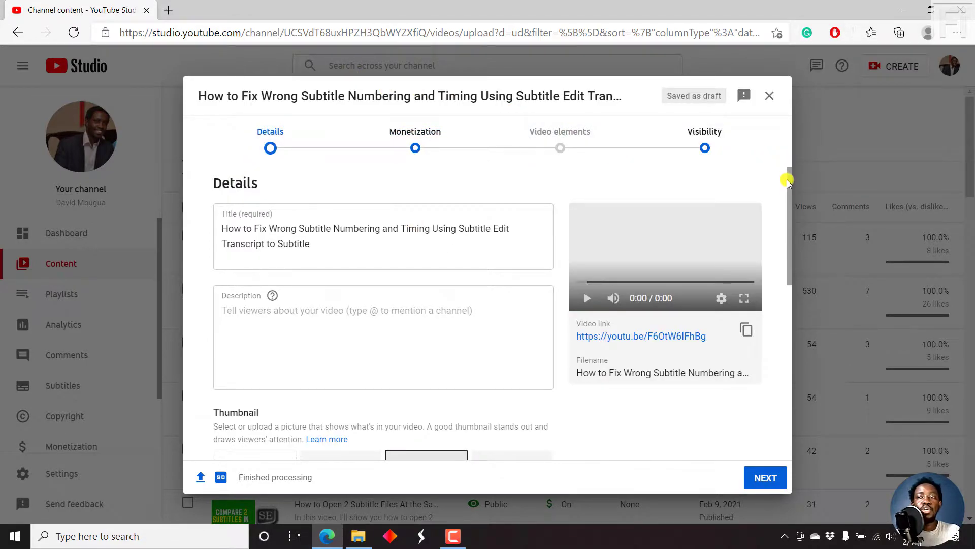
pyautogui.moveTo(790, 181); pyautogui.dragTo(791, 355)
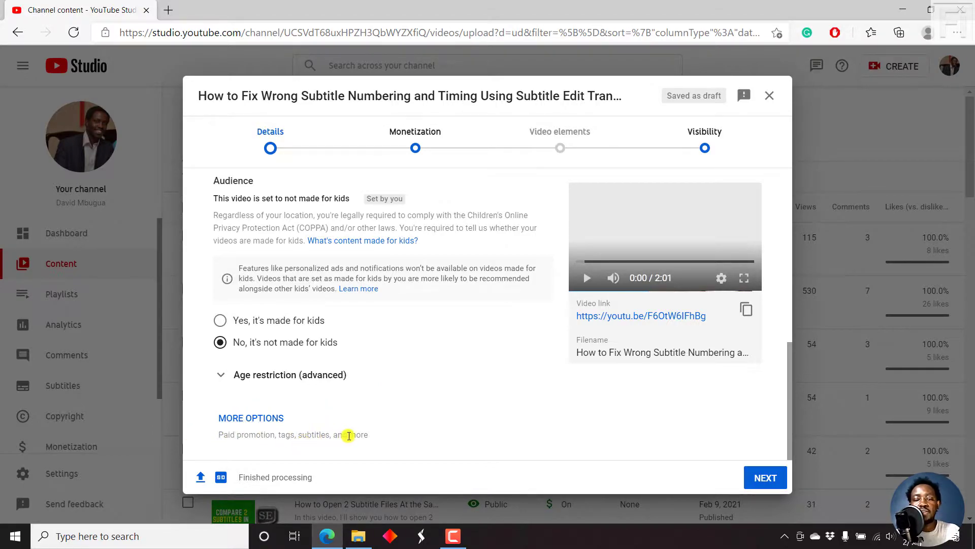
# Step: Expand the extra Details options and scroll to the Language, subtitles and CC section showing English
pyautogui.click(233, 419)
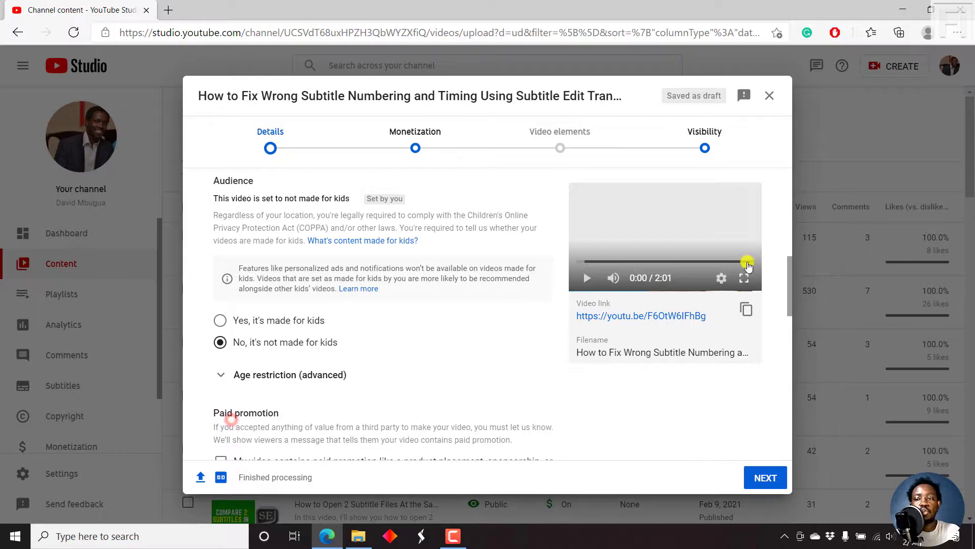
pyautogui.moveTo(790, 275); pyautogui.dragTo(793, 366)
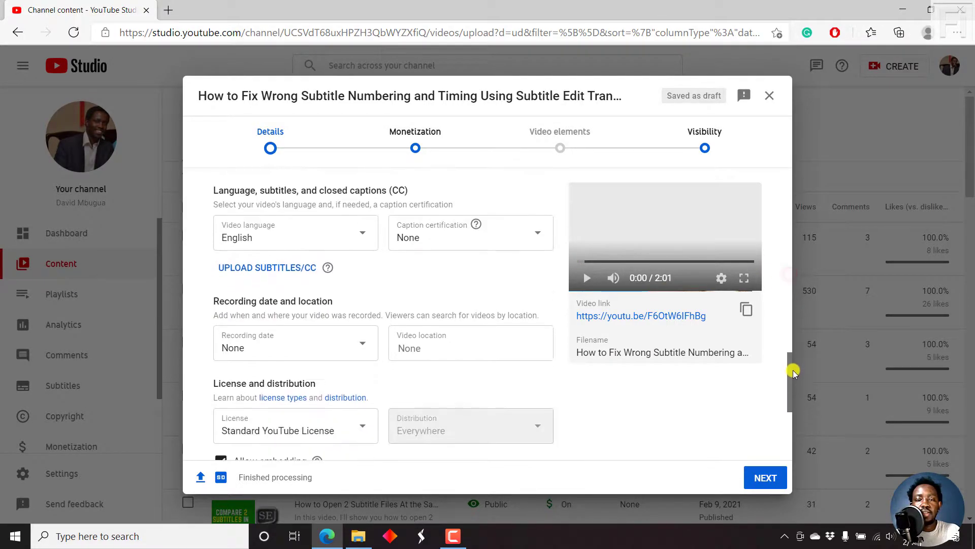
# Step: Choose Upload subtitles Without timing and bring up the Convert Text File to Subtitle folder
pyautogui.click(263, 269)
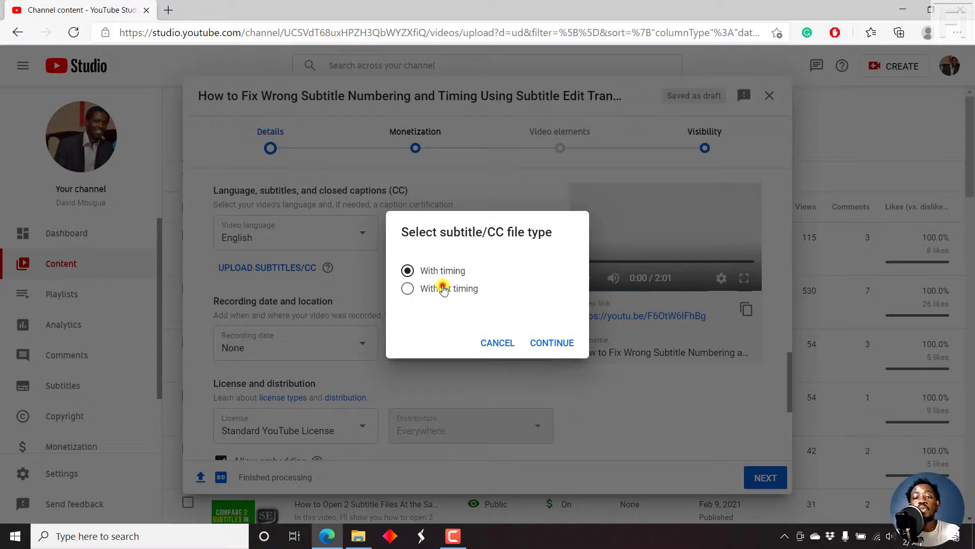
pyautogui.click(444, 290)
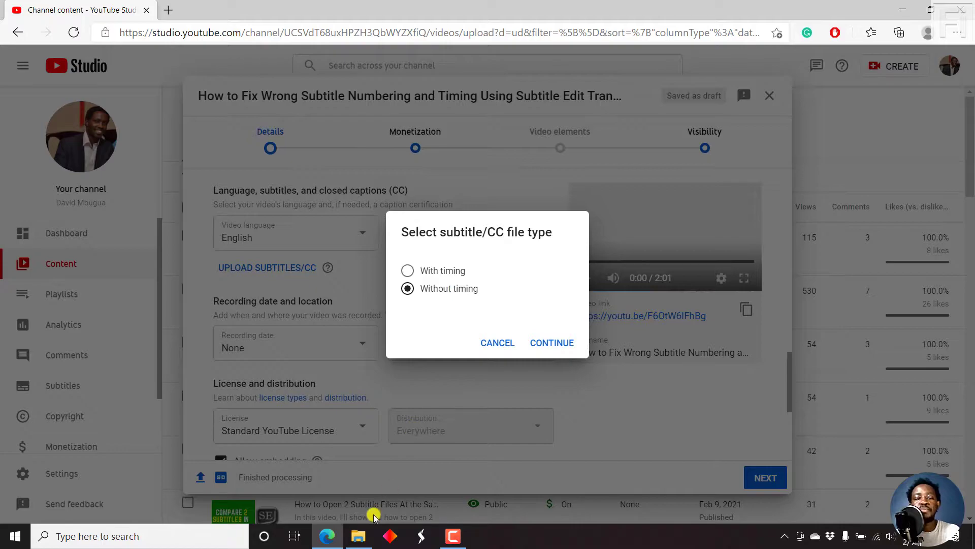
pyautogui.click(359, 536)
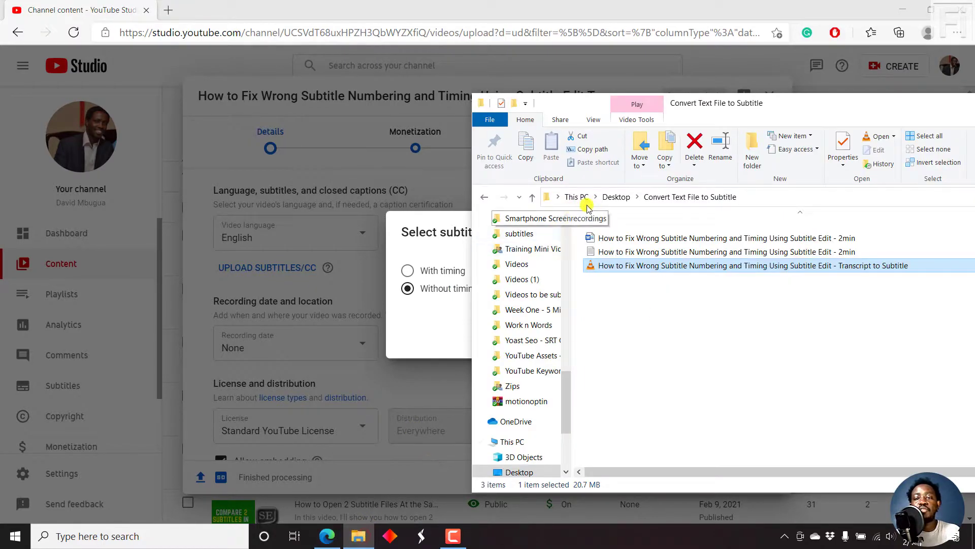
# Step: Open the 2min transcript in Word and its plain-text copy full-screen in Notepad
pyautogui.doubleClick(611, 239)
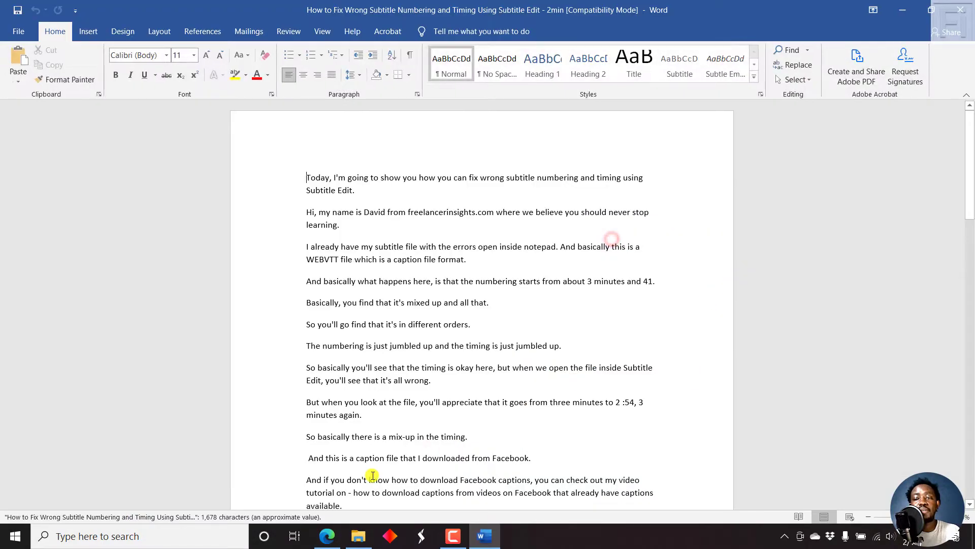
pyautogui.click(358, 539)
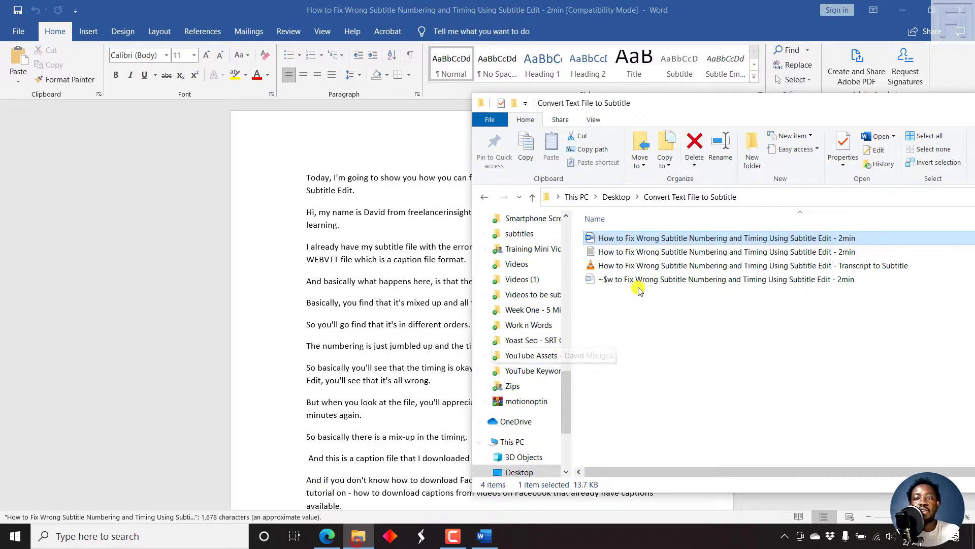
pyautogui.doubleClick(644, 252)
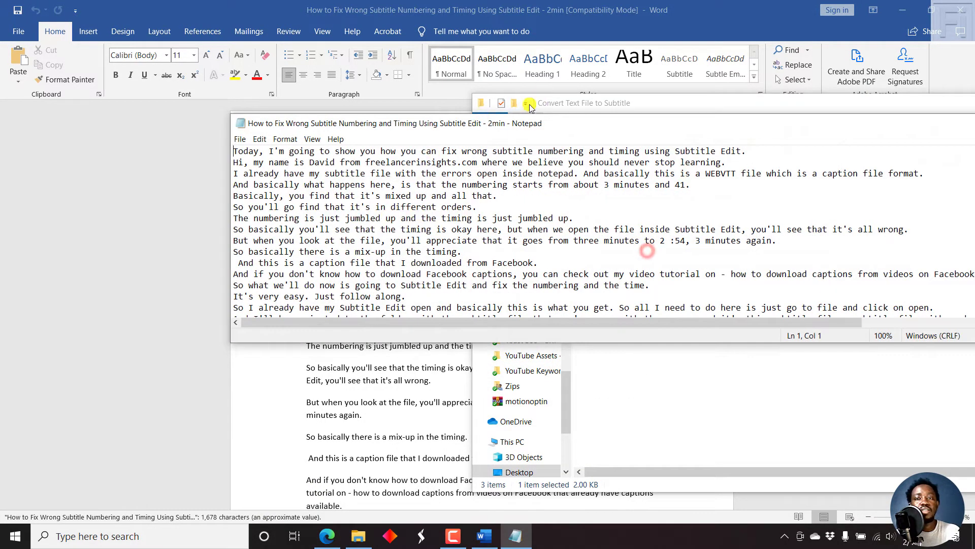
pyautogui.doubleClick(425, 123)
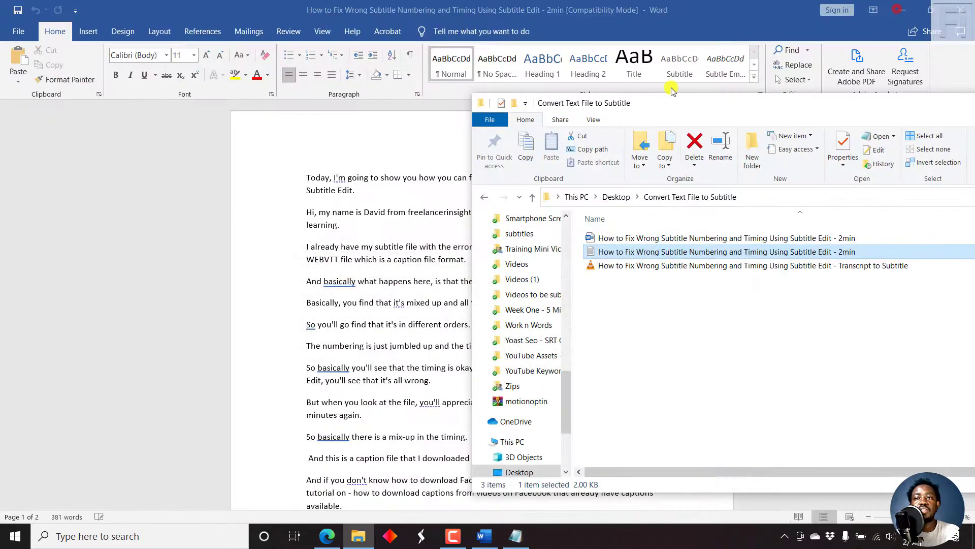
pyautogui.click(894, 11)
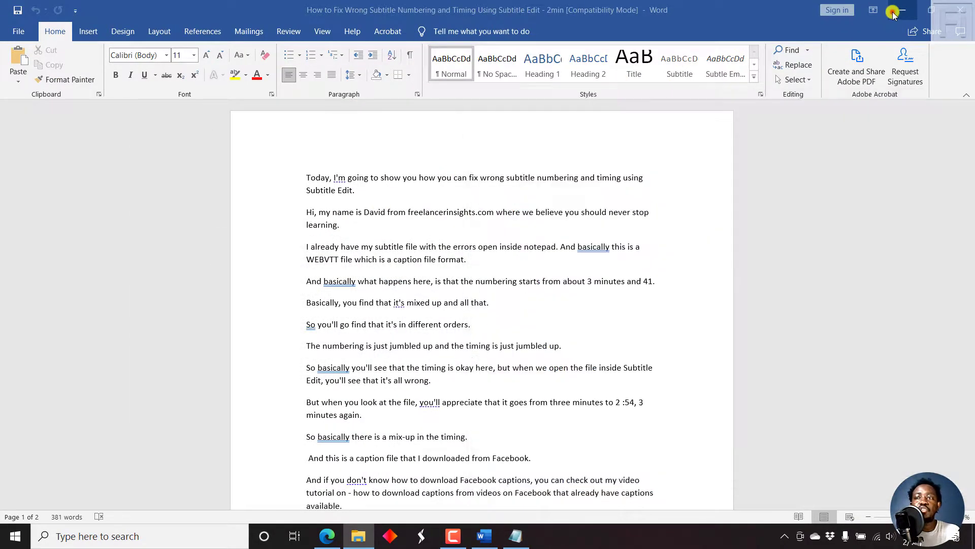
pyautogui.click(327, 536)
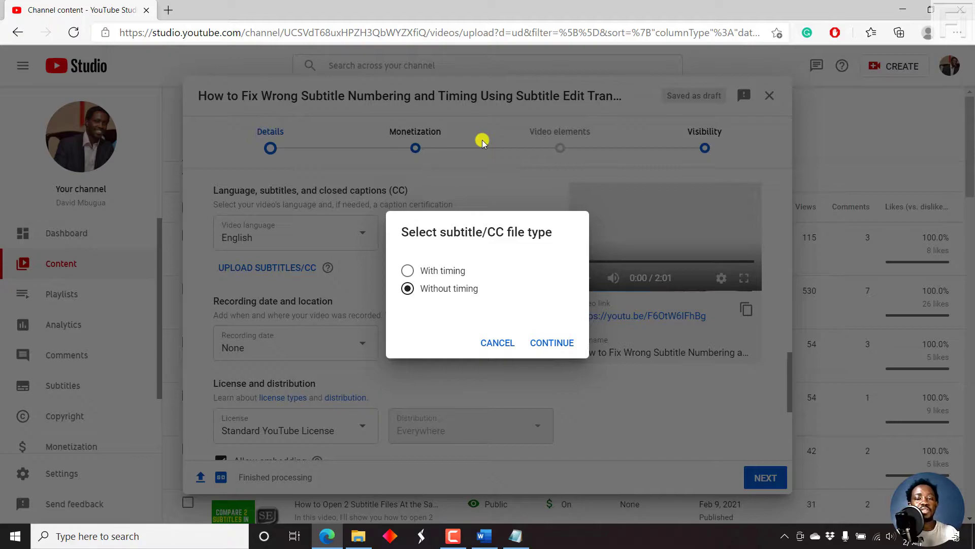
pyautogui.click(483, 536)
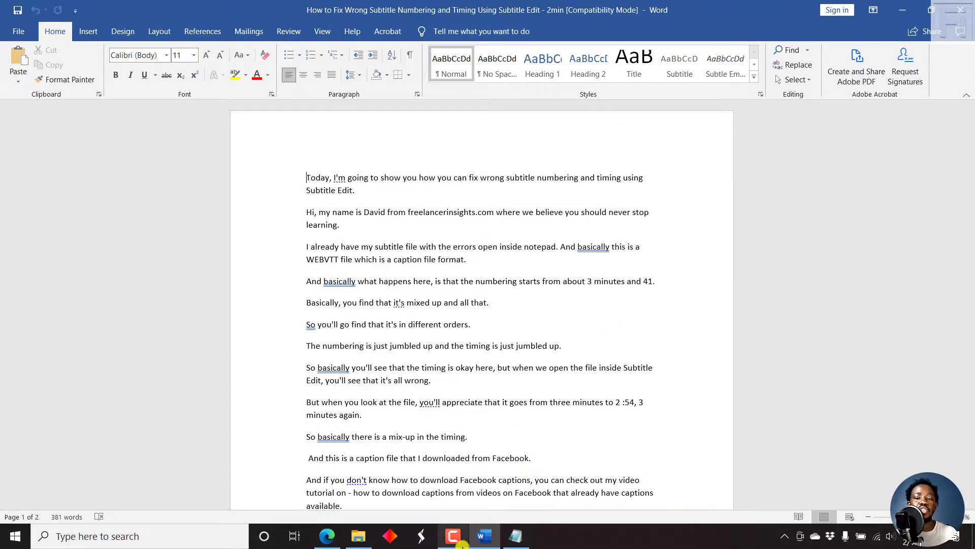
# Step: Check the .txt transcript in Notepad, then return to the Without timing subtitle prompt
pyautogui.click(515, 536)
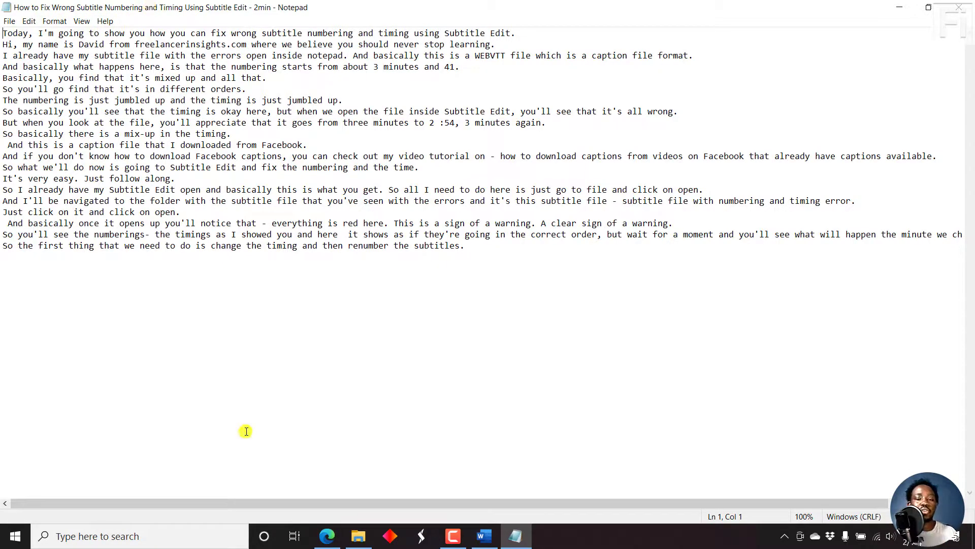
pyautogui.click(327, 536)
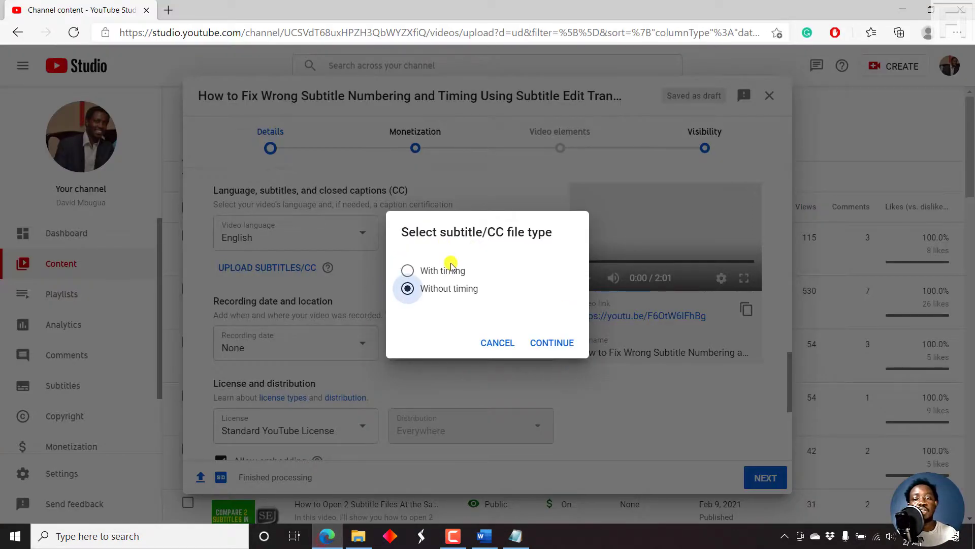
# Step: Continue with Without timing, select the 2min .txt transcript, then cancel the Open dialog
pyautogui.click(560, 345)
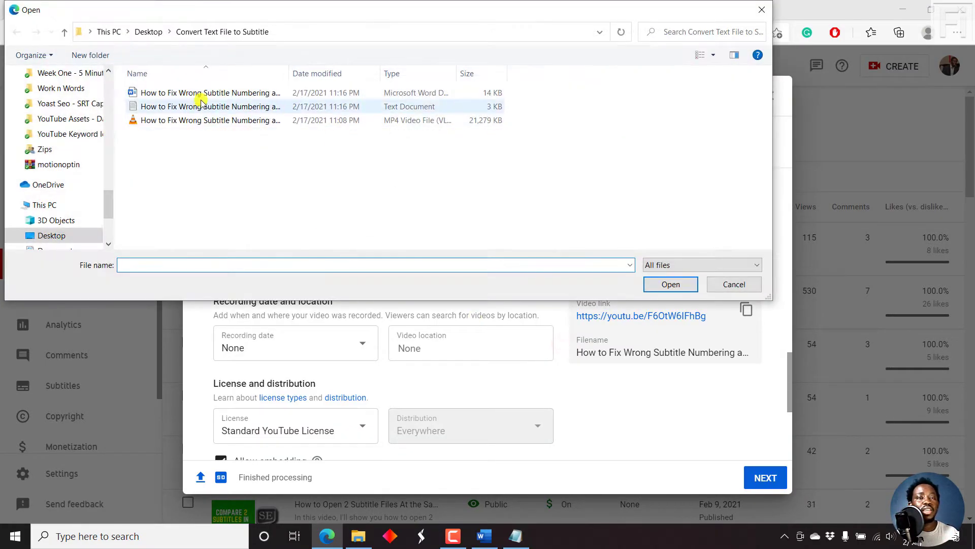
pyautogui.moveTo(290, 69); pyautogui.dragTo(493, 68)
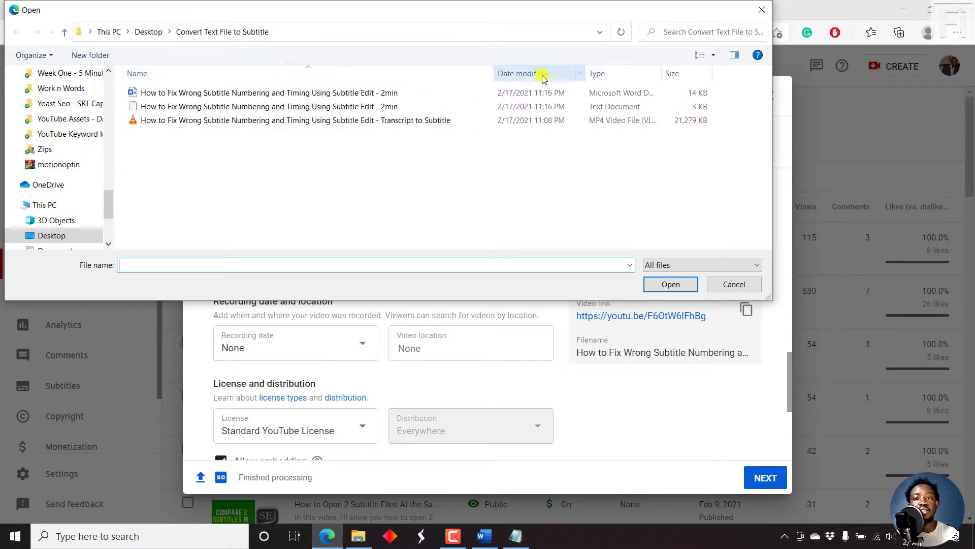
pyautogui.click(382, 108)
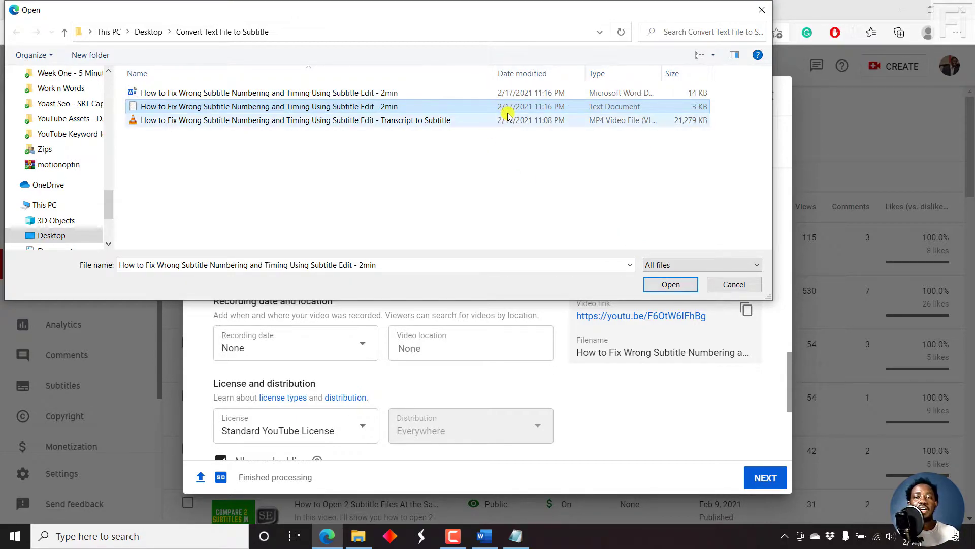
pyautogui.click(737, 284)
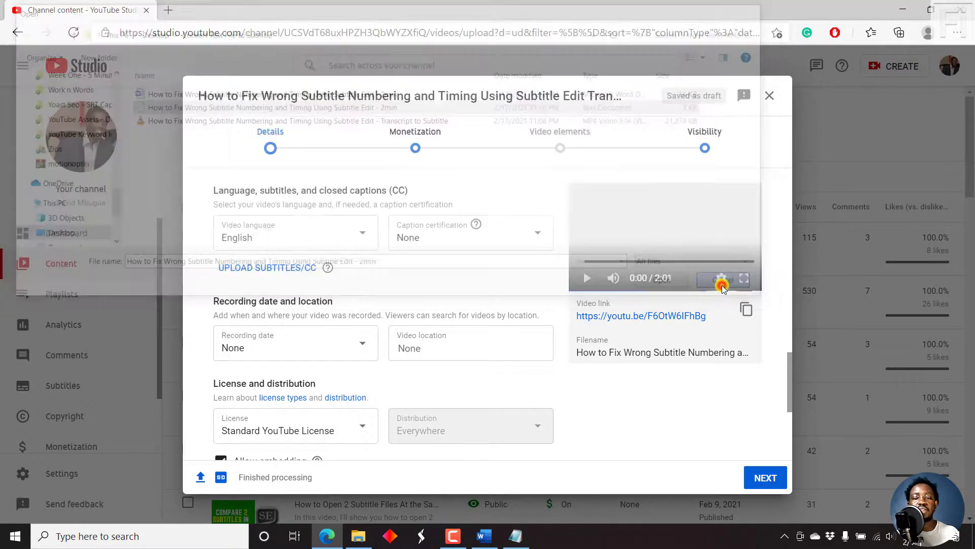
# Step: Keep visibility on Private and save the upload to the channel content list
pyautogui.click(704, 145)
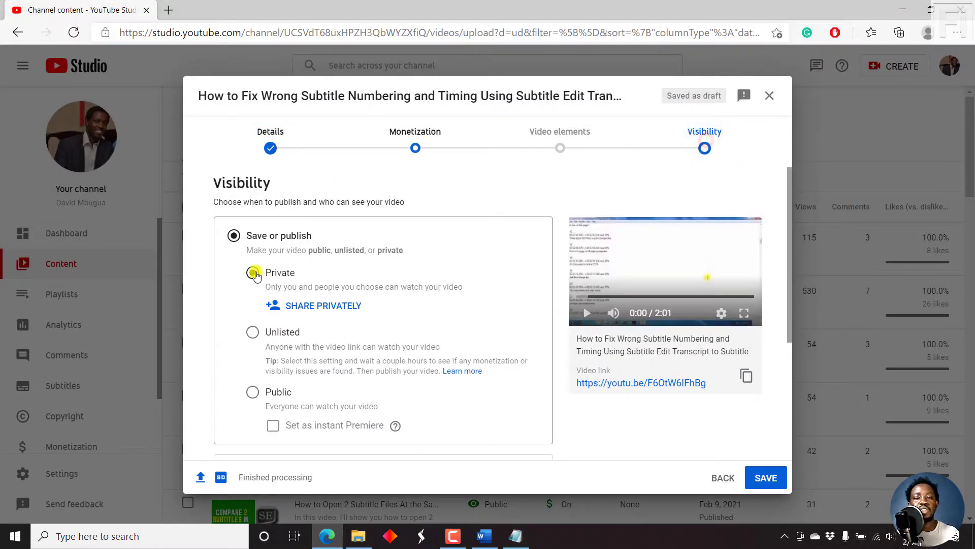
pyautogui.click(766, 477)
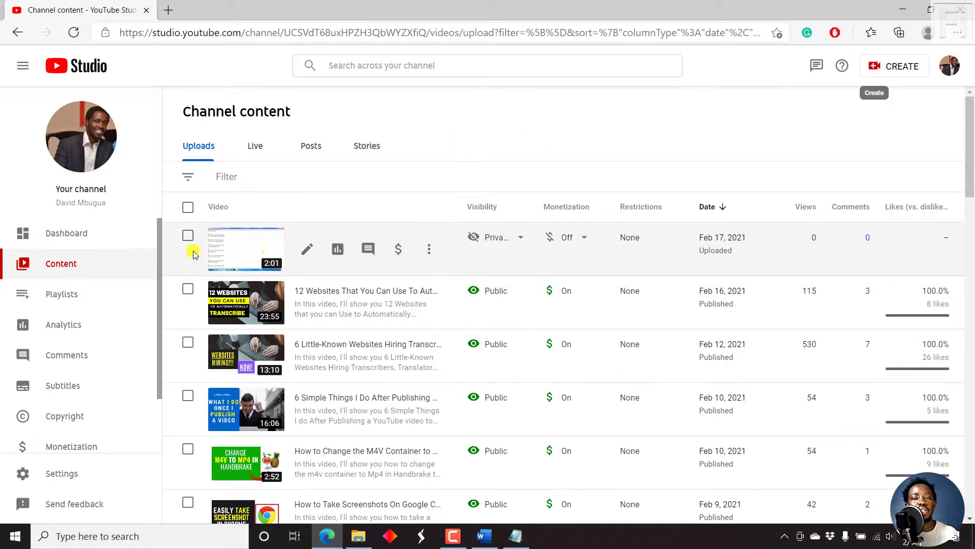
# Step: Open the private video's details, expand Show more to review every setting, then go to Subtitles
pyautogui.click(308, 254)
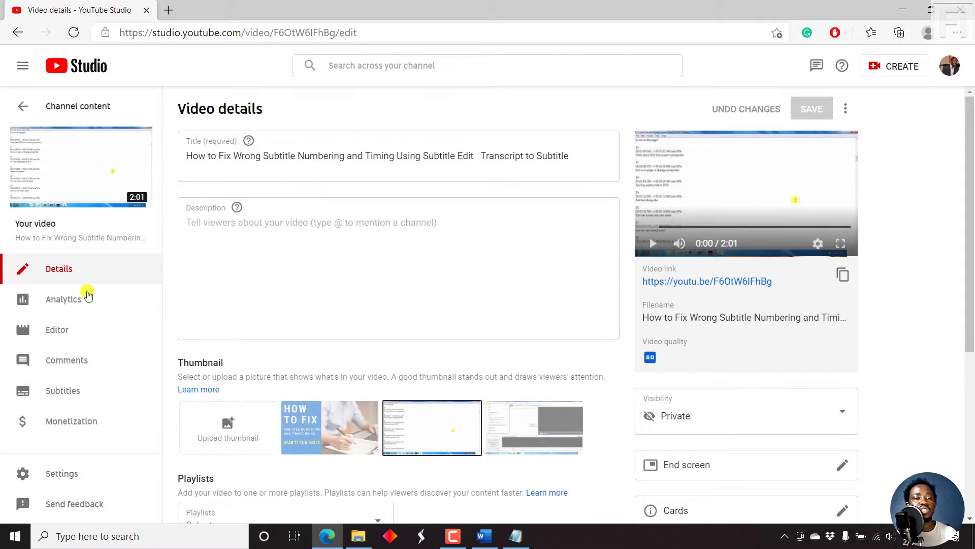
pyautogui.scroll(-5, 970, 136)
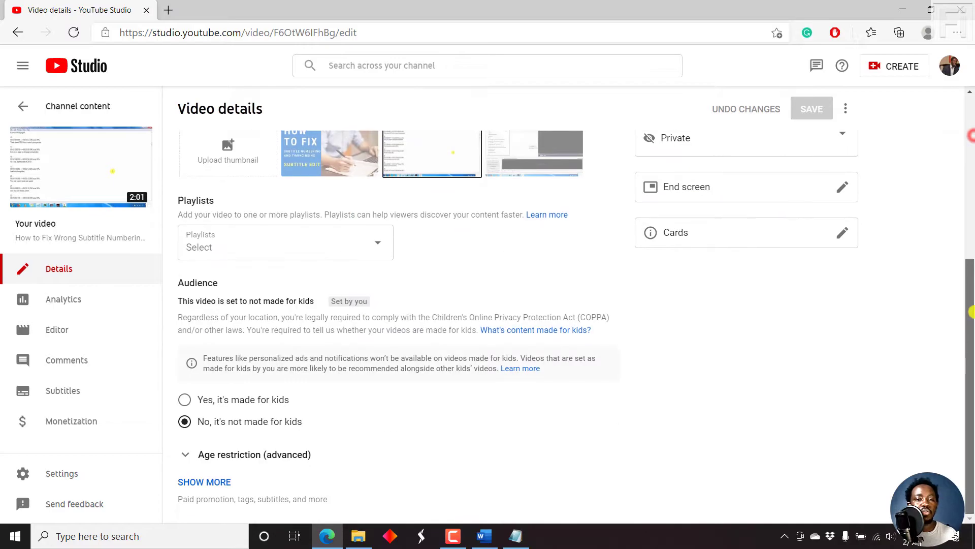
pyautogui.click(208, 480)
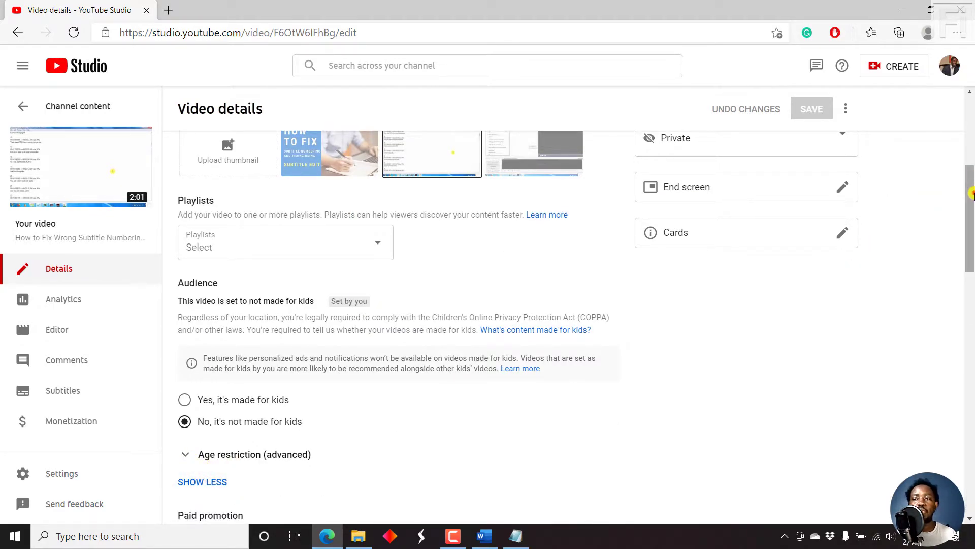
pyautogui.moveTo(971, 193); pyautogui.dragTo(967, 146)
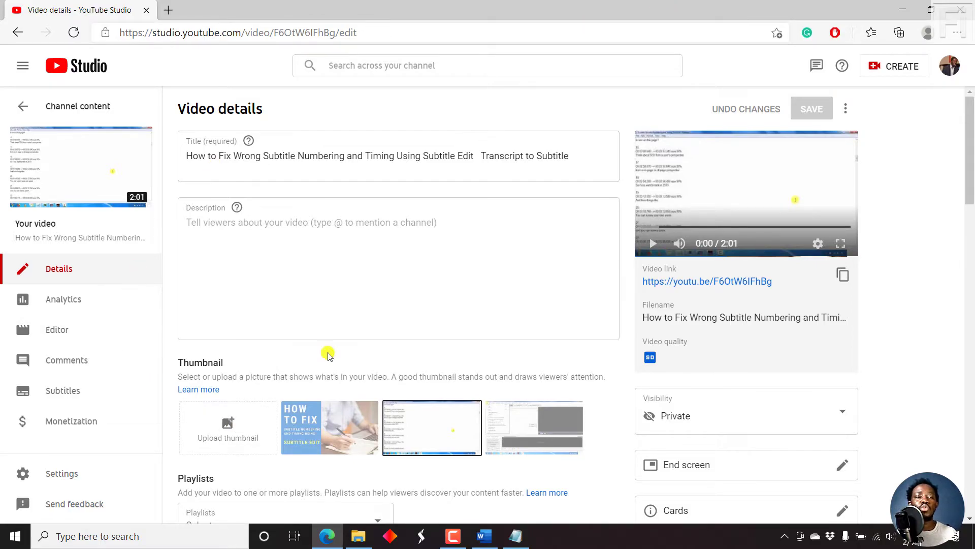
pyautogui.moveTo(971, 110); pyautogui.dragTo(971, 315)
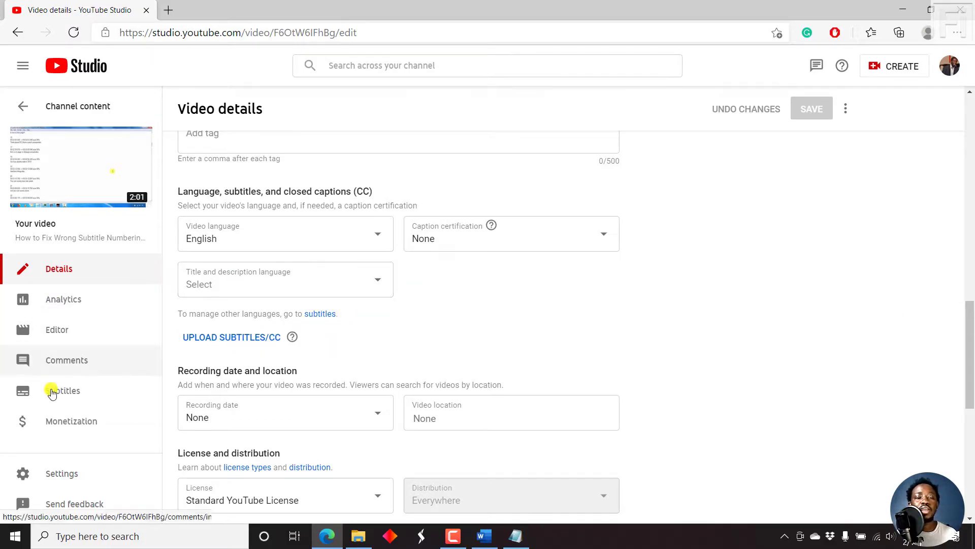
pyautogui.click(72, 392)
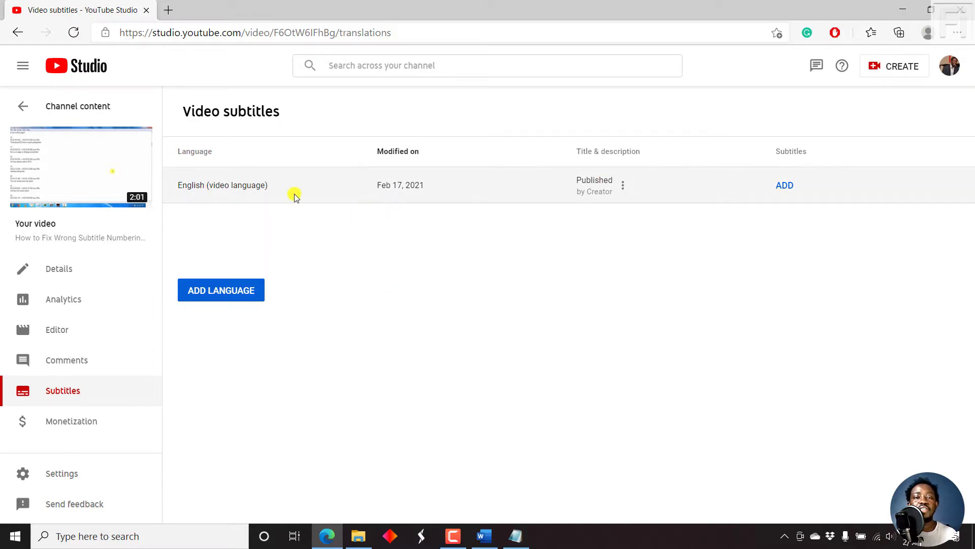
# Step: Skip the language list and start English subtitles from the ADD button in the English row
pyautogui.click(216, 294)
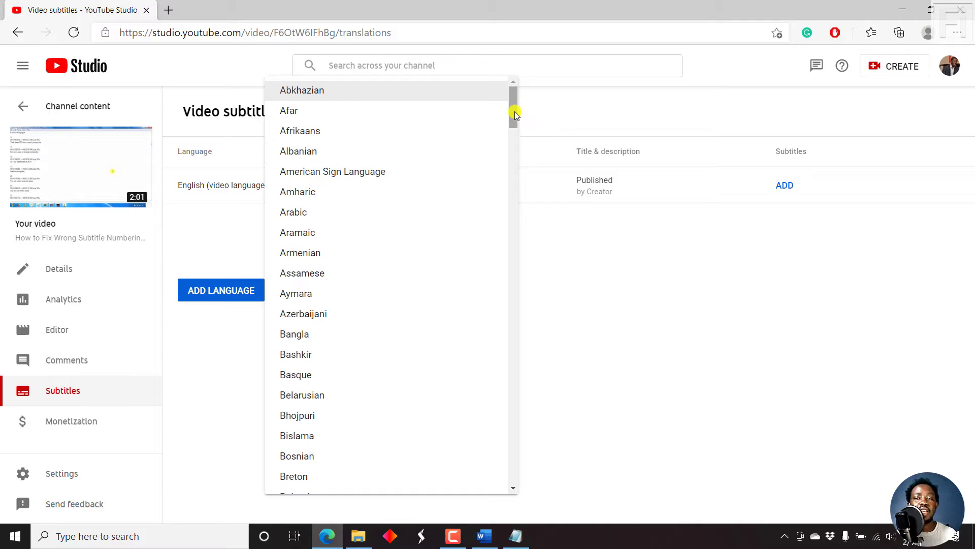
pyautogui.moveTo(514, 111); pyautogui.dragTo(523, 189)
pyautogui.click(623, 289)
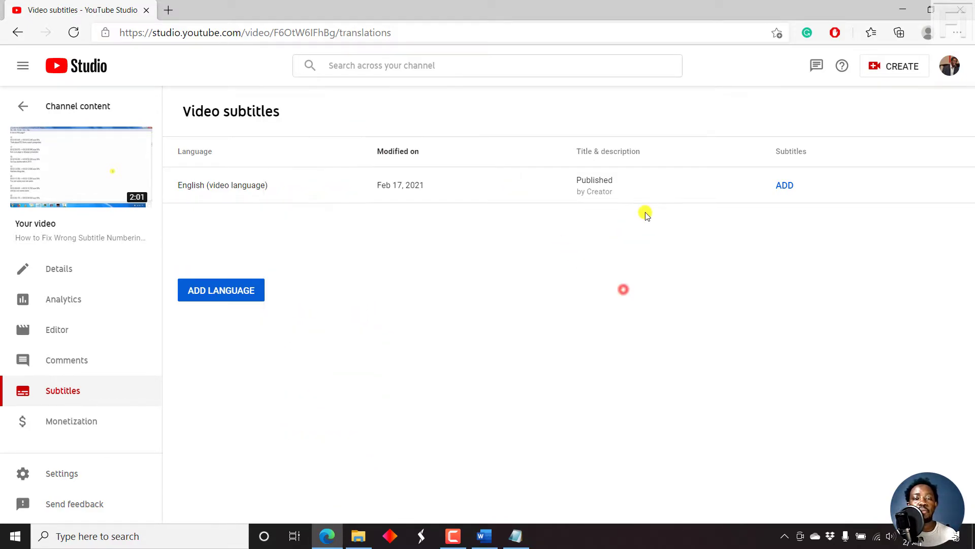
pyautogui.click(783, 185)
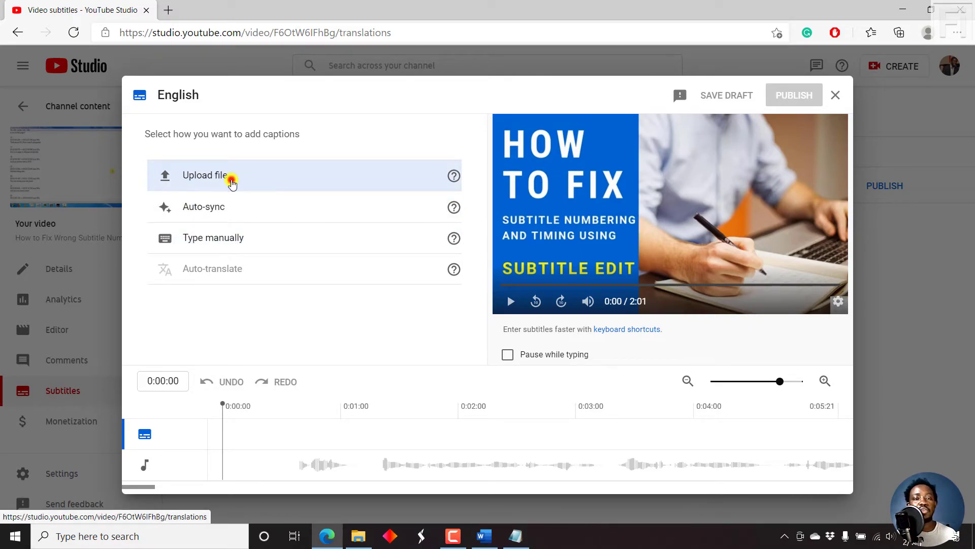
# Step: Upload the 2min .txt transcript into the English subtitles as a file without timing
pyautogui.click(232, 183)
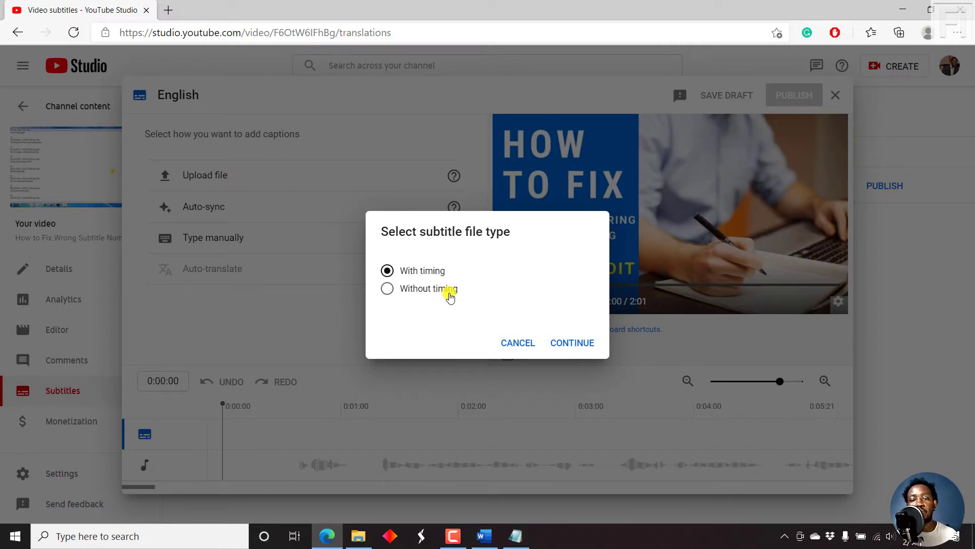
pyautogui.click(450, 295)
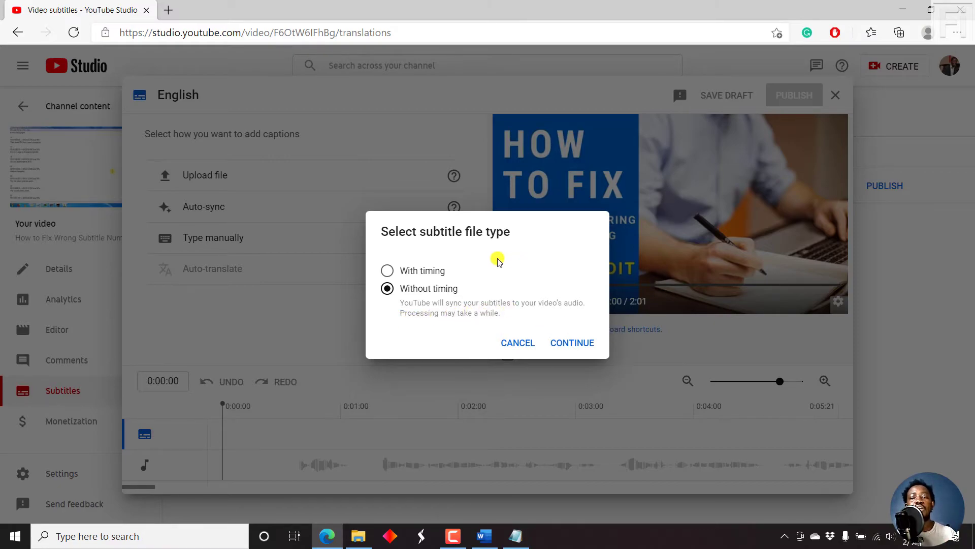
pyautogui.click(569, 343)
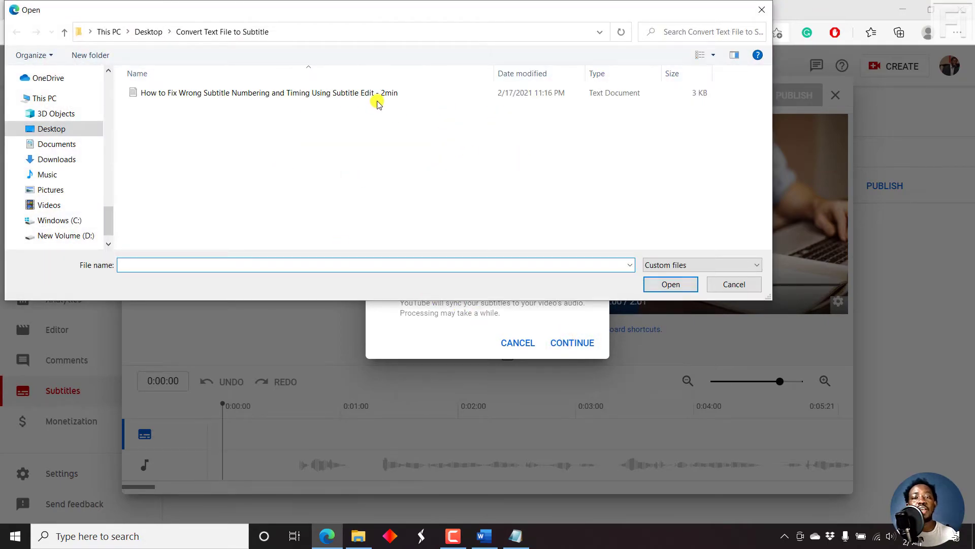
pyautogui.click(249, 94)
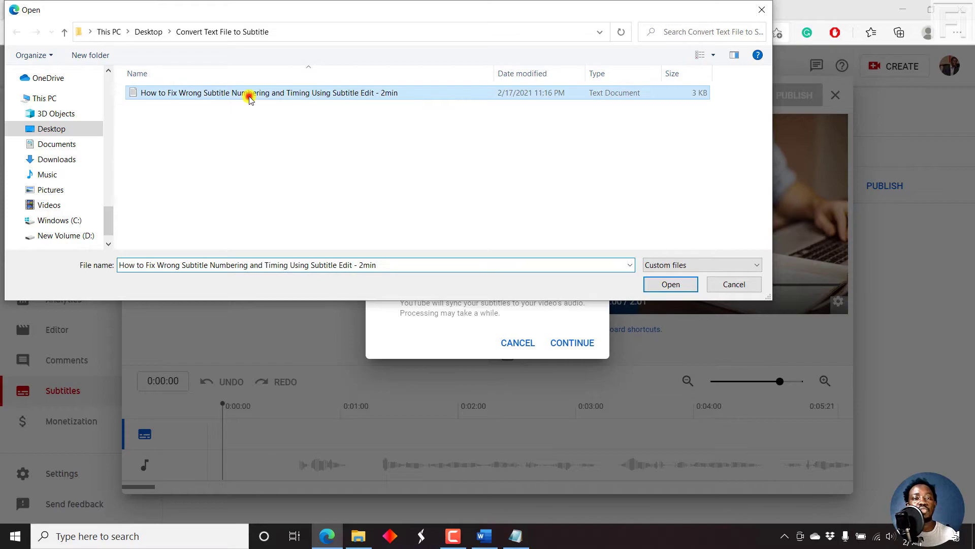
pyautogui.click(664, 285)
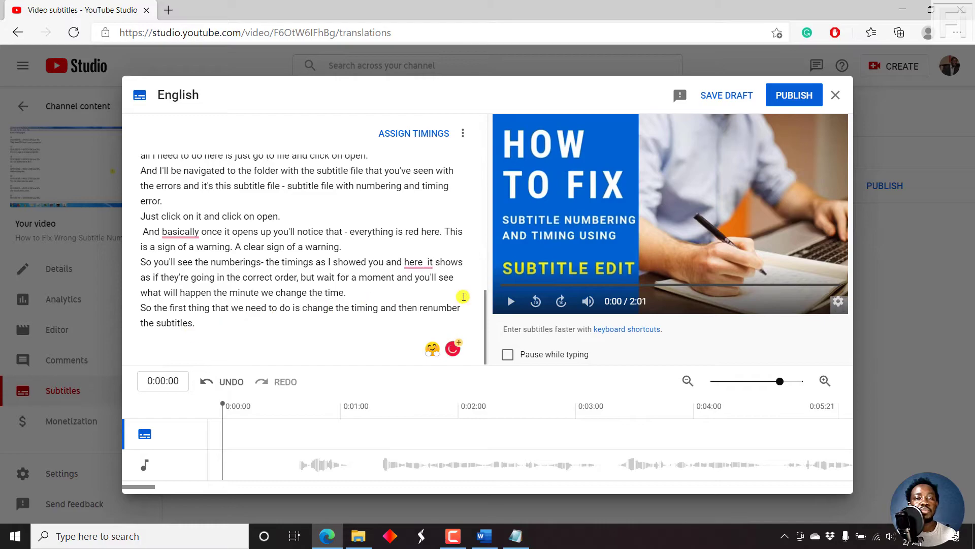
# Step: Auto-assign timings to the uploaded transcript and save the English subtitles as a draft
pyautogui.moveTo(485, 318); pyautogui.dragTo(480, 131)
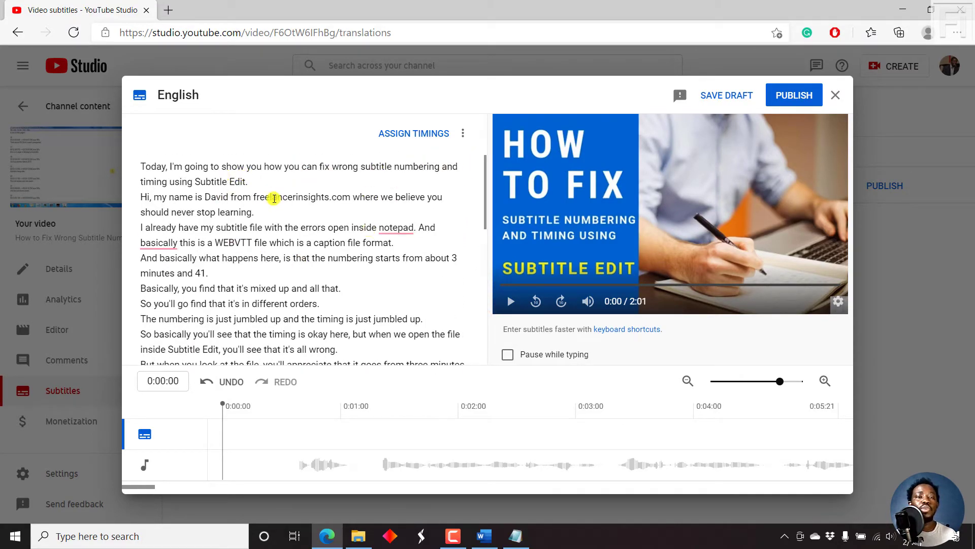
pyautogui.click(400, 139)
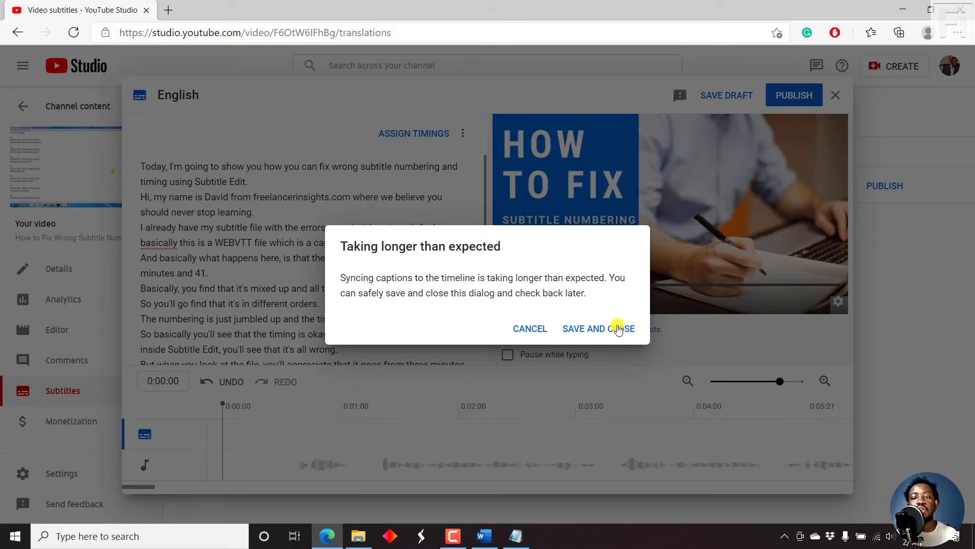
pyautogui.click(597, 329)
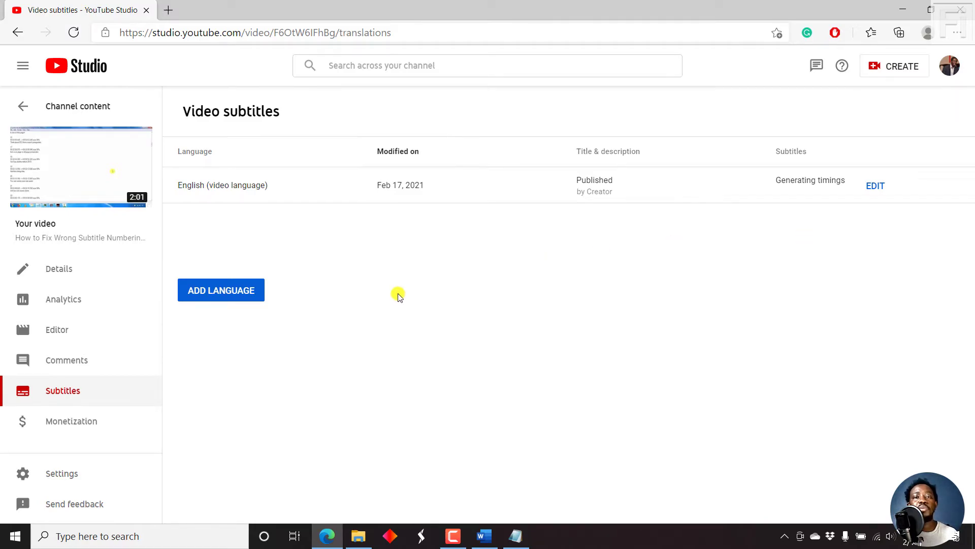
# Step: Reload the Video subtitles page so the English row shows Draft
pyautogui.click(425, 34)
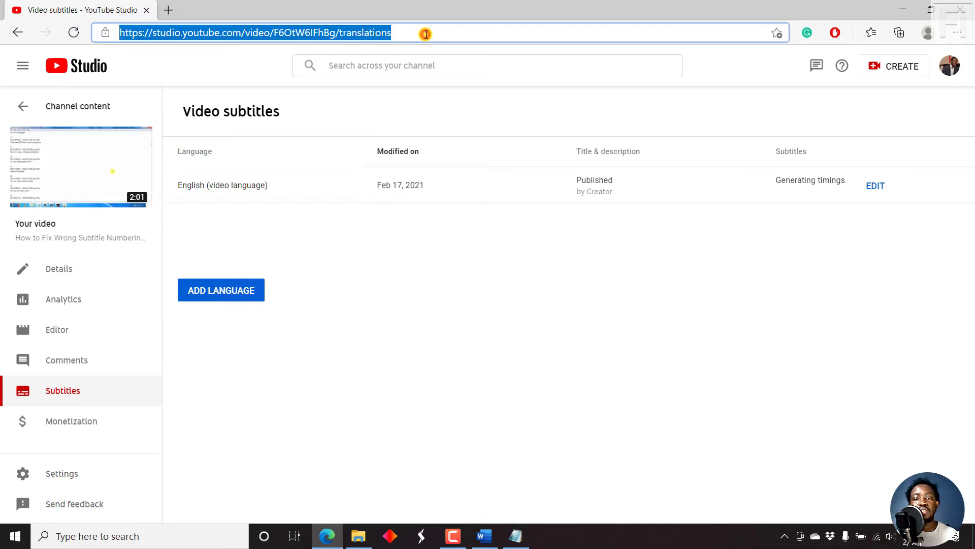
pyautogui.press('Return')
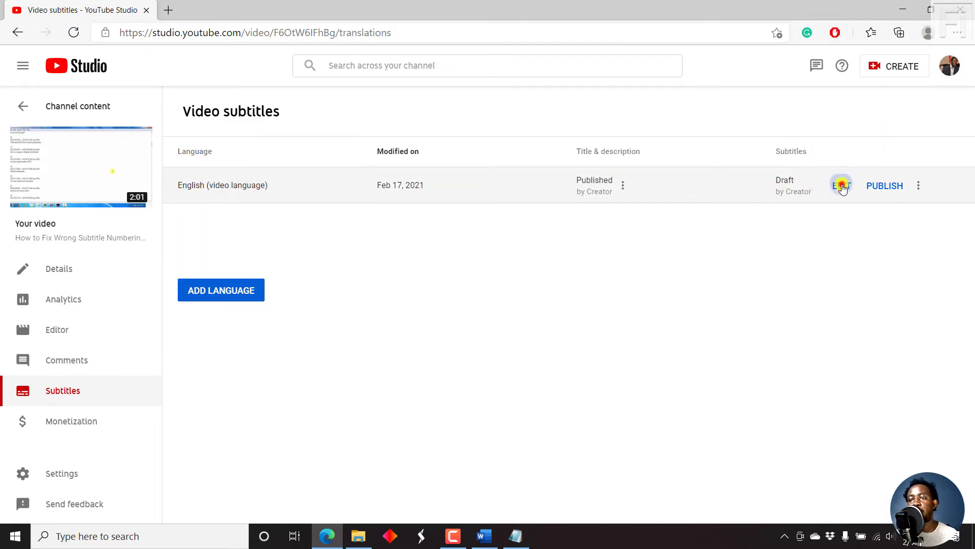
# Step: Reopen the English draft and assign timings, giving timed caption lines starting 0:00:35–0:05:54
pyautogui.click(842, 186)
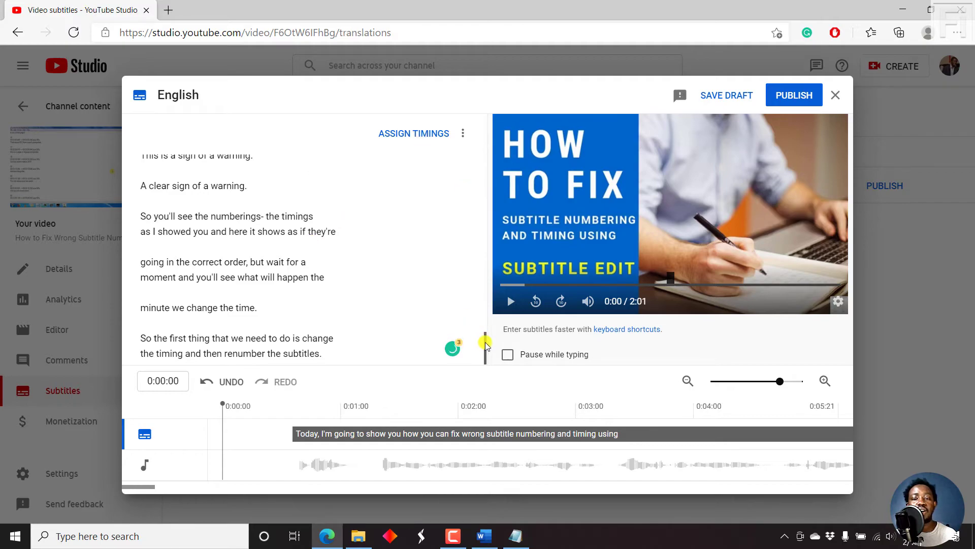
pyautogui.moveTo(485, 345); pyautogui.dragTo(464, 135)
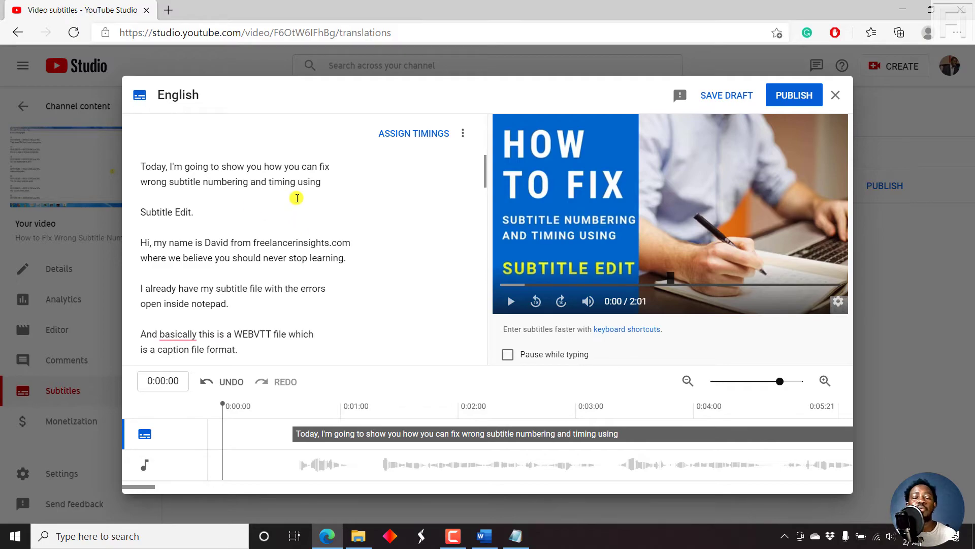
pyautogui.click(465, 131)
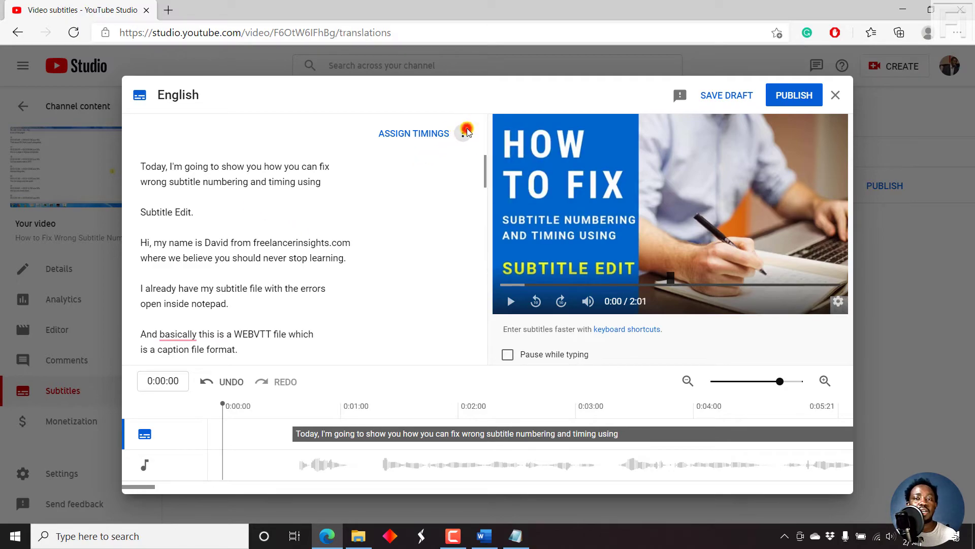
pyautogui.click(466, 131)
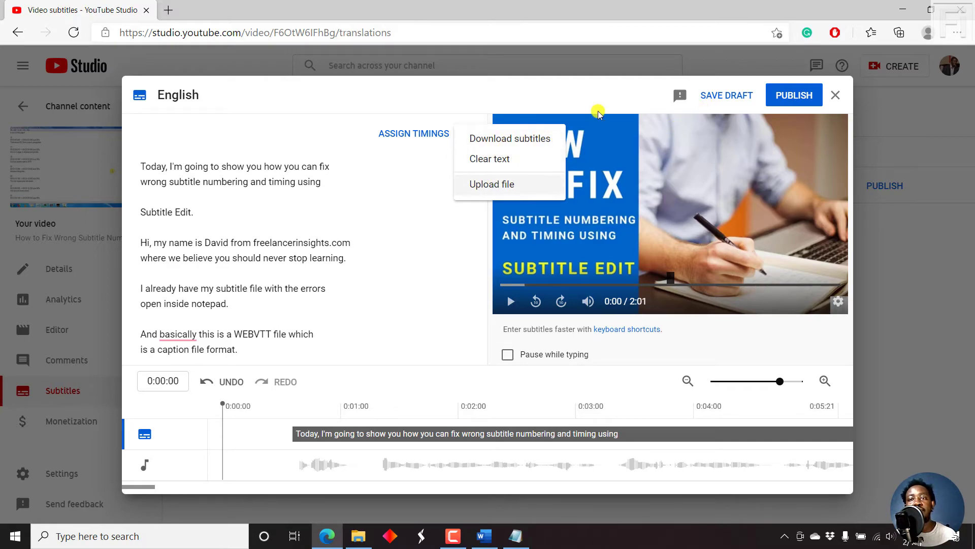
pyautogui.click(621, 93)
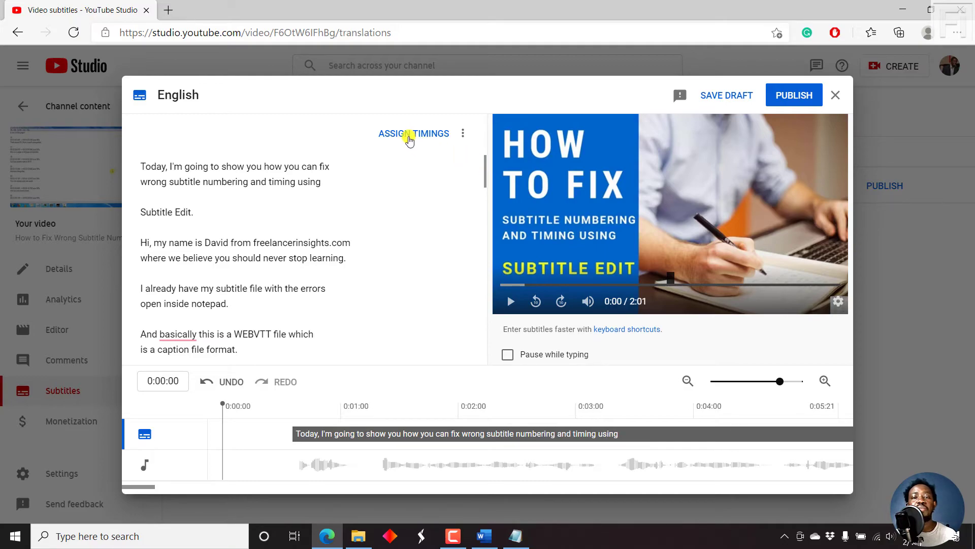
pyautogui.click(409, 139)
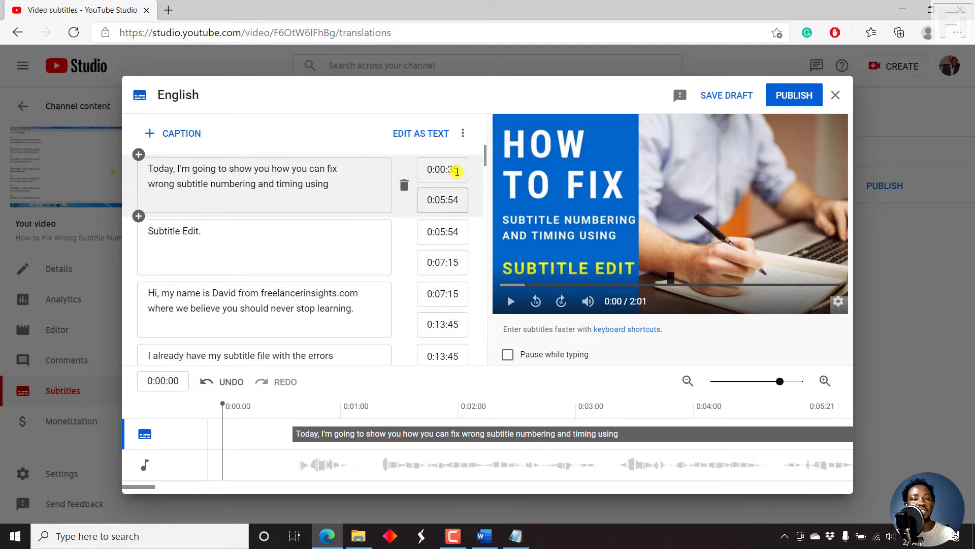
pyautogui.moveTo(485, 155); pyautogui.dragTo(472, 126)
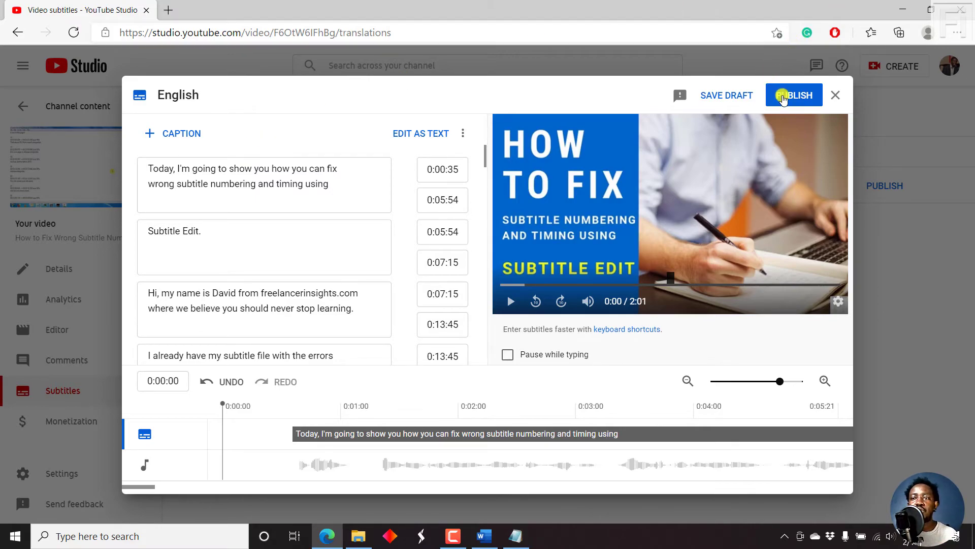
# Step: Publish the English subtitles, download them as captions.vtt, and check its WEBVTT contents in Notepad
pyautogui.click(783, 99)
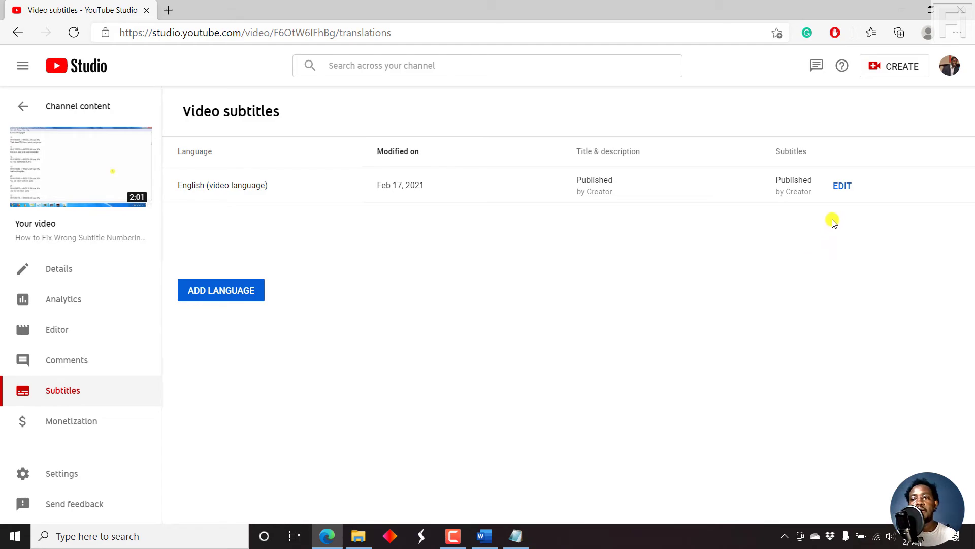
pyautogui.moveTo(859, 190)
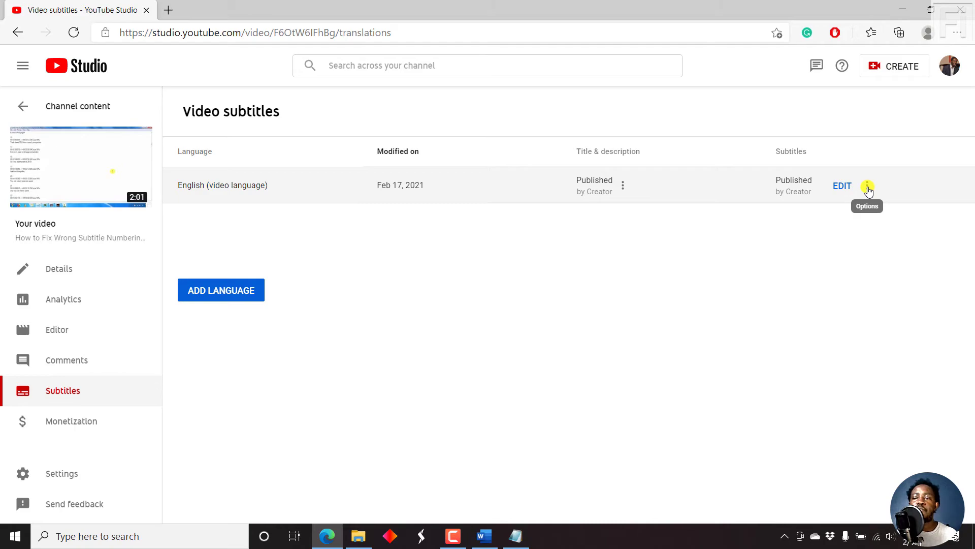
pyautogui.click(868, 189)
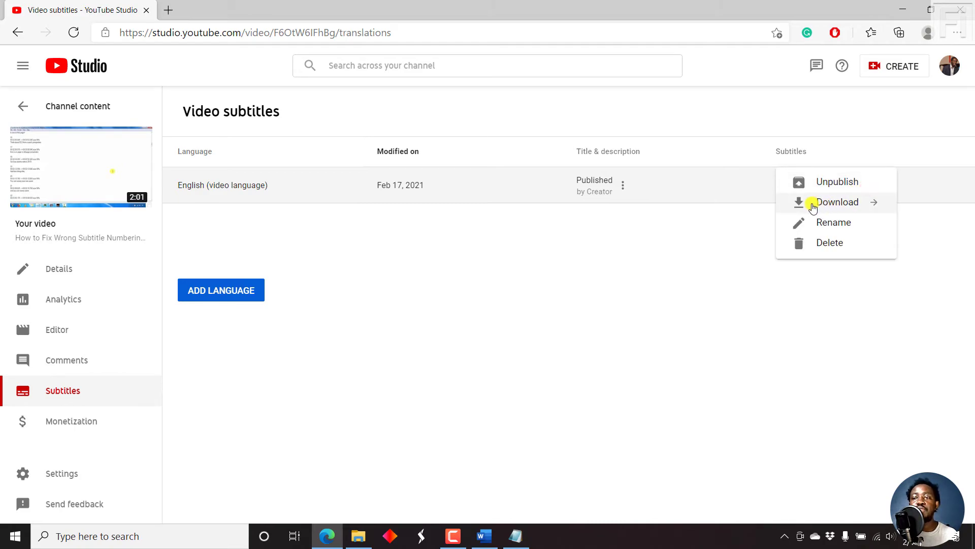
pyautogui.click(829, 201)
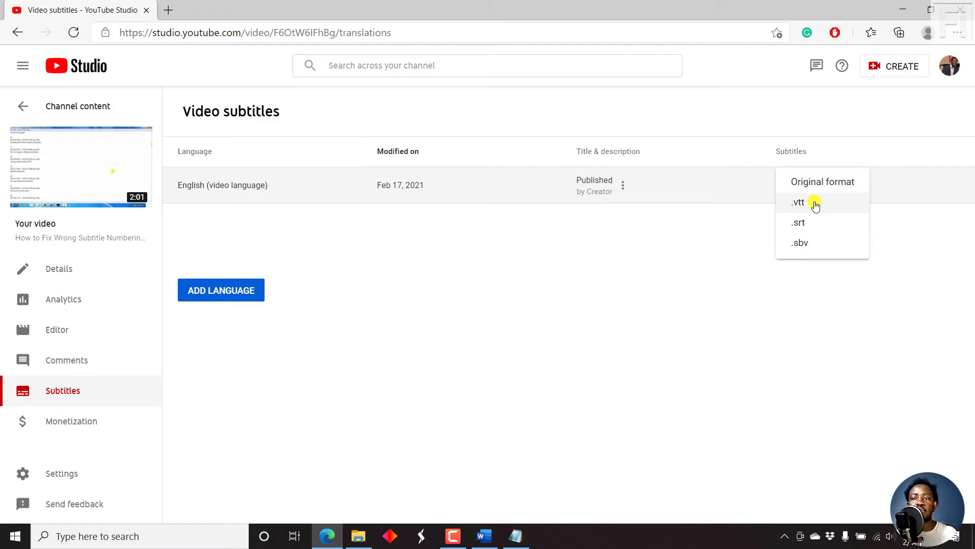
pyautogui.click(816, 205)
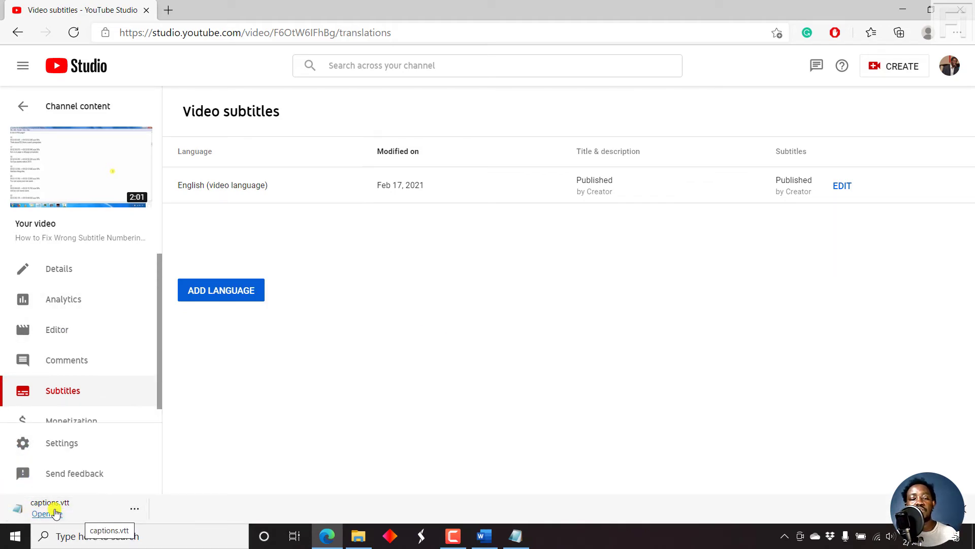
pyautogui.click(98, 510)
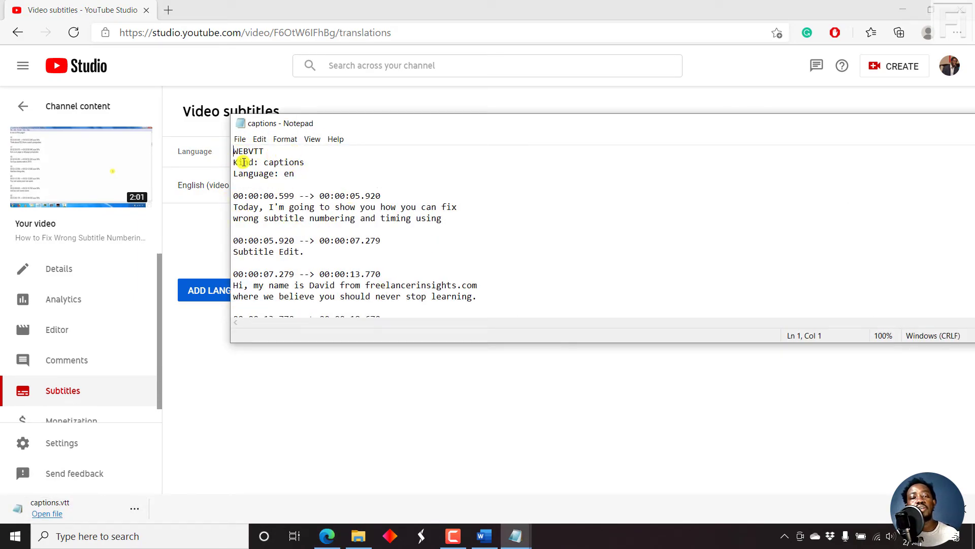
pyautogui.click(440, 9)
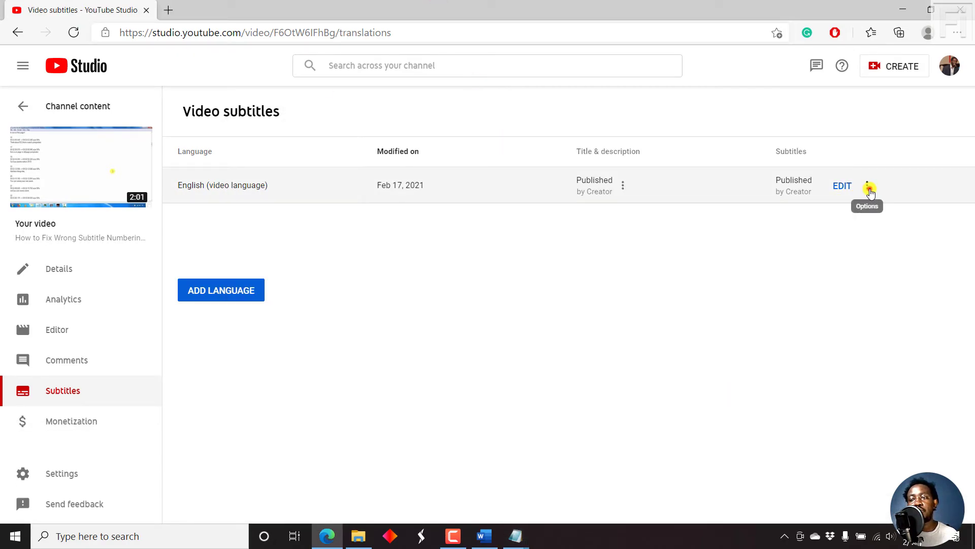
# Step: Download the English subtitles as captions (1).srt and check its numbered timed blocks
pyautogui.click(870, 191)
pyautogui.click(845, 200)
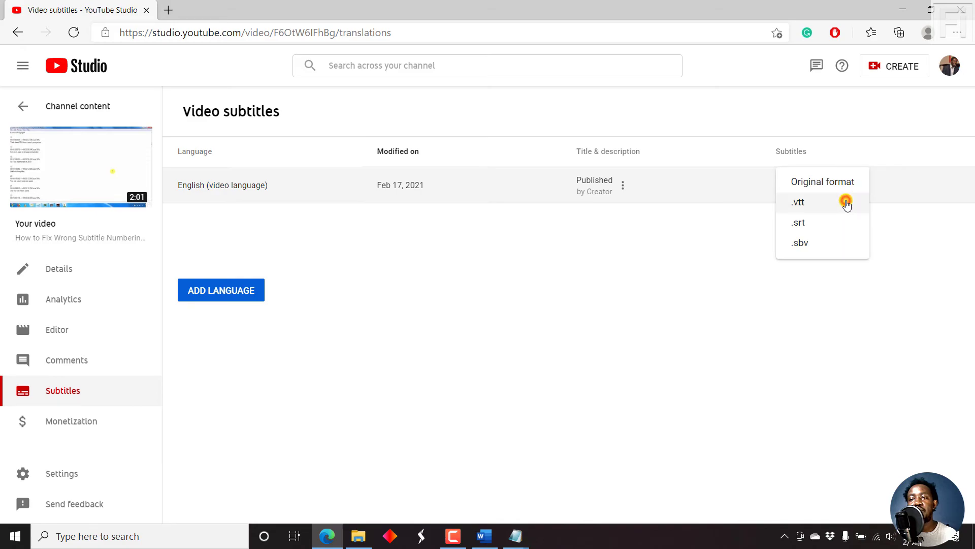
pyautogui.click(803, 223)
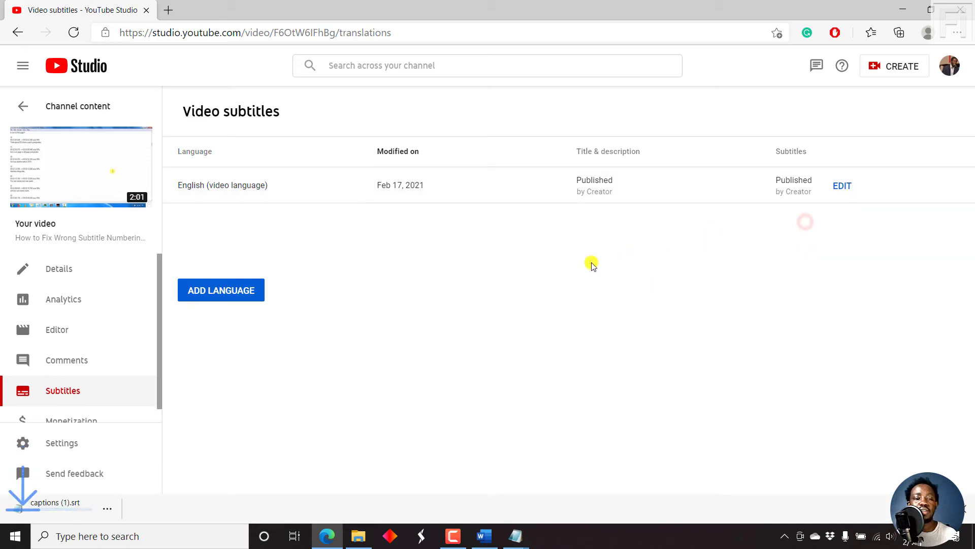
pyautogui.click(75, 508)
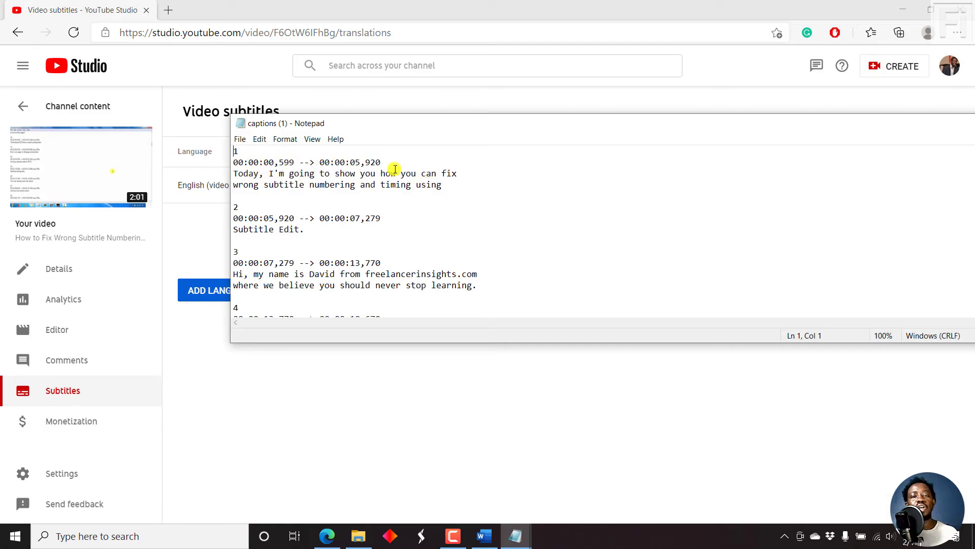
pyautogui.click(440, 14)
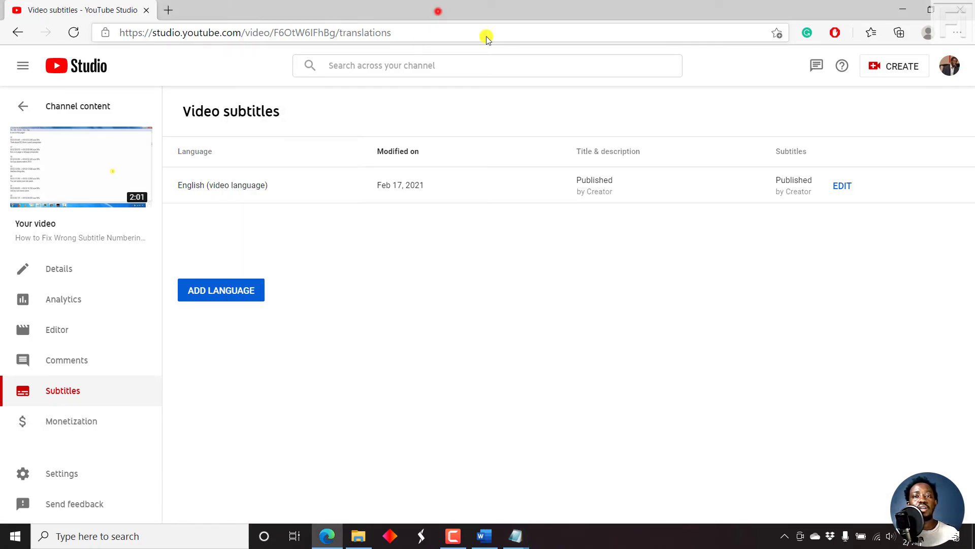
# Step: Download the English subtitles once more as a .sbv file
pyautogui.click(866, 186)
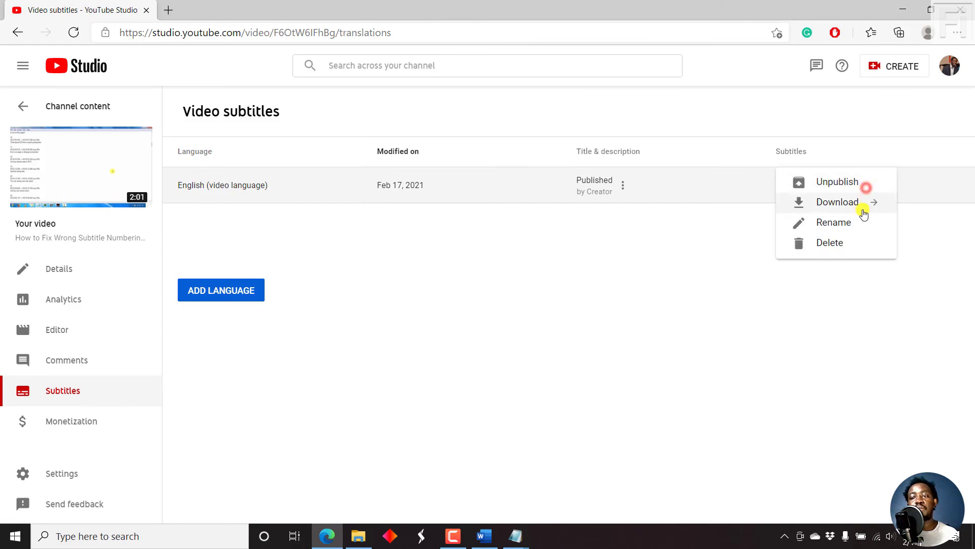
pyautogui.click(853, 210)
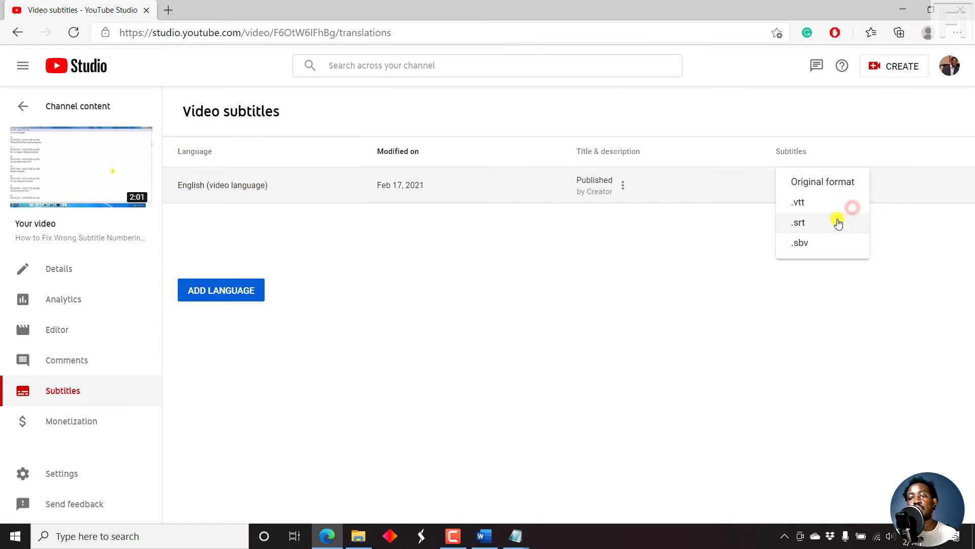
pyautogui.click(808, 247)
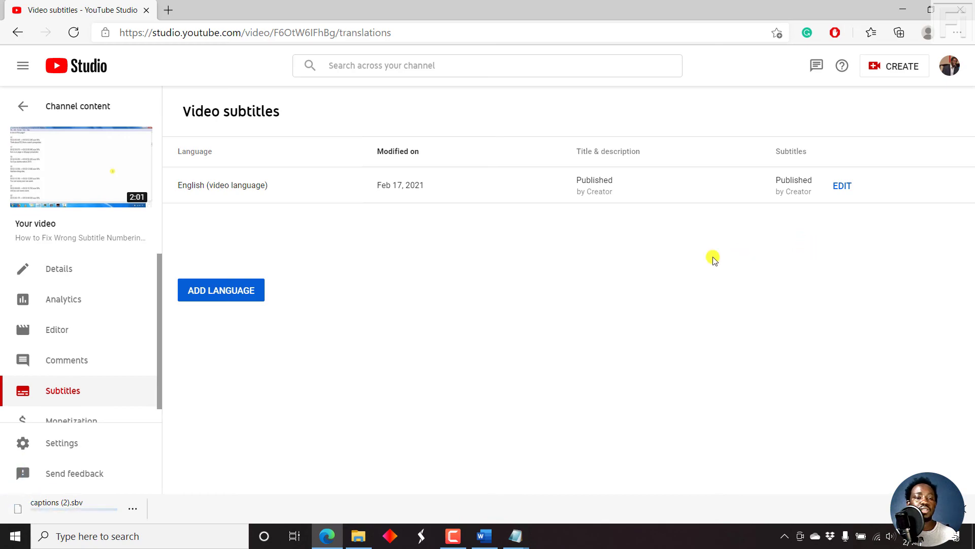